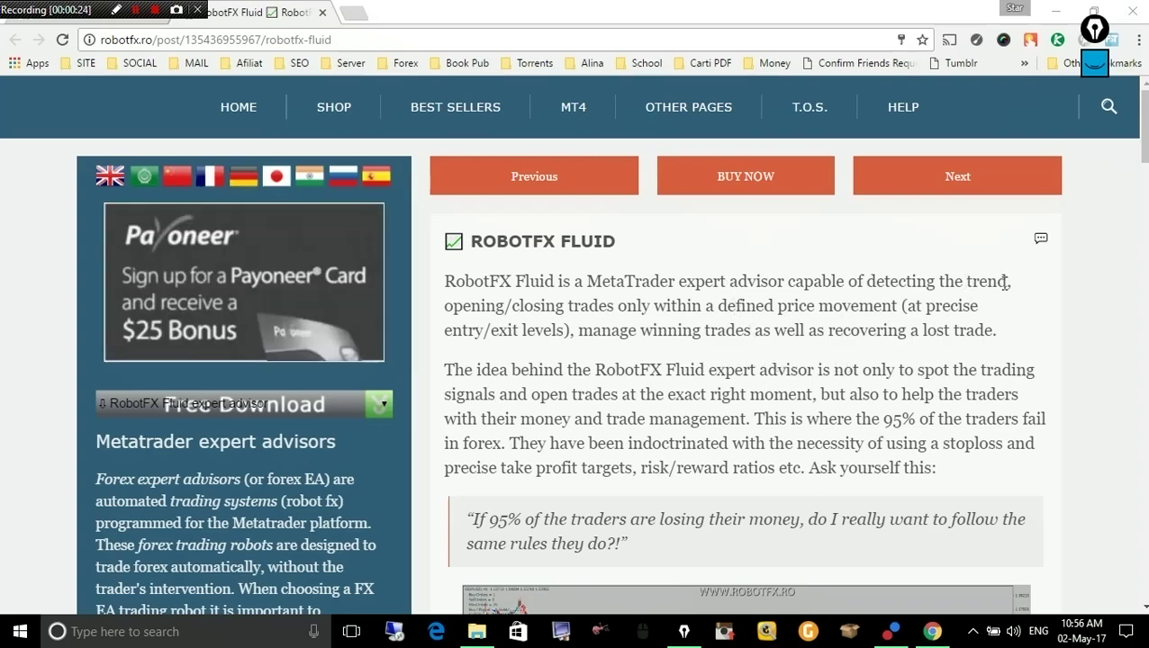
# Step: Highlight the trend detection, opening/closing and entry wording in the RobotFX Fluid description
pyautogui.moveTo(1010, 282); pyautogui.dragTo(871, 281)
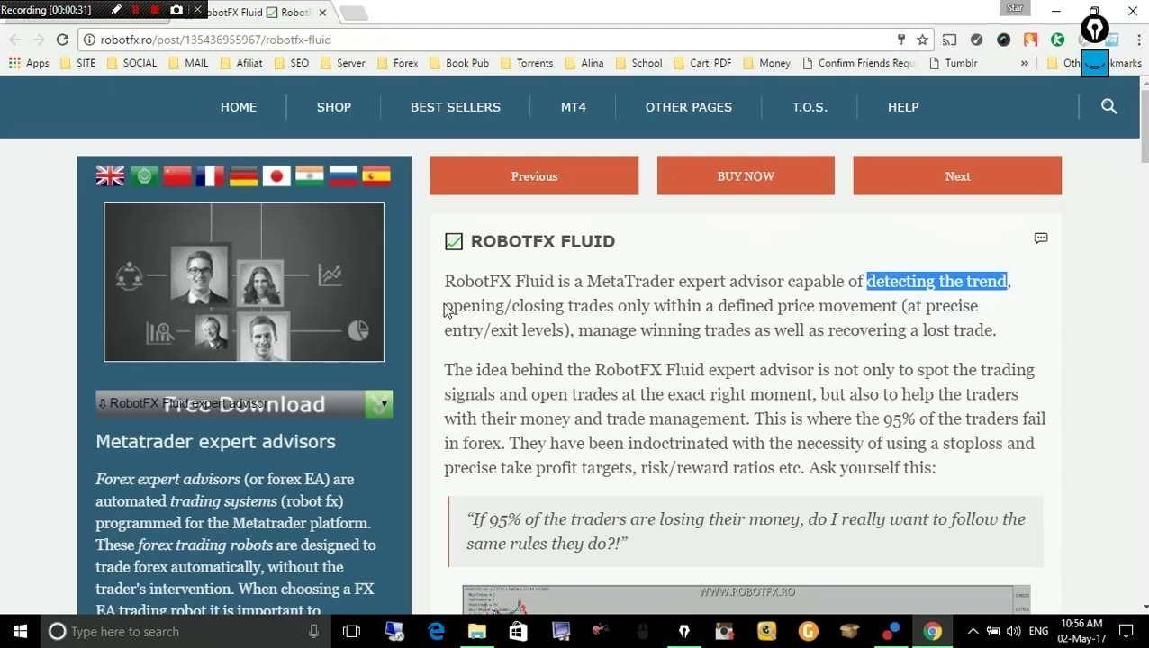
pyautogui.moveTo(445, 304); pyautogui.dragTo(564, 309)
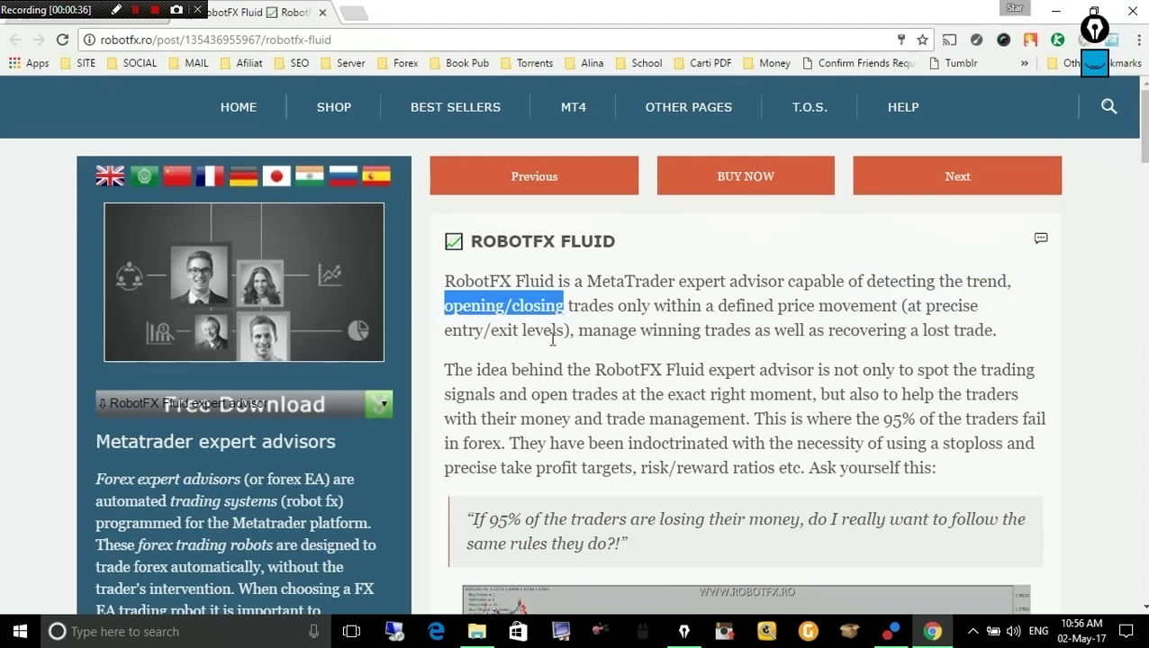
pyautogui.doubleClick(457, 333)
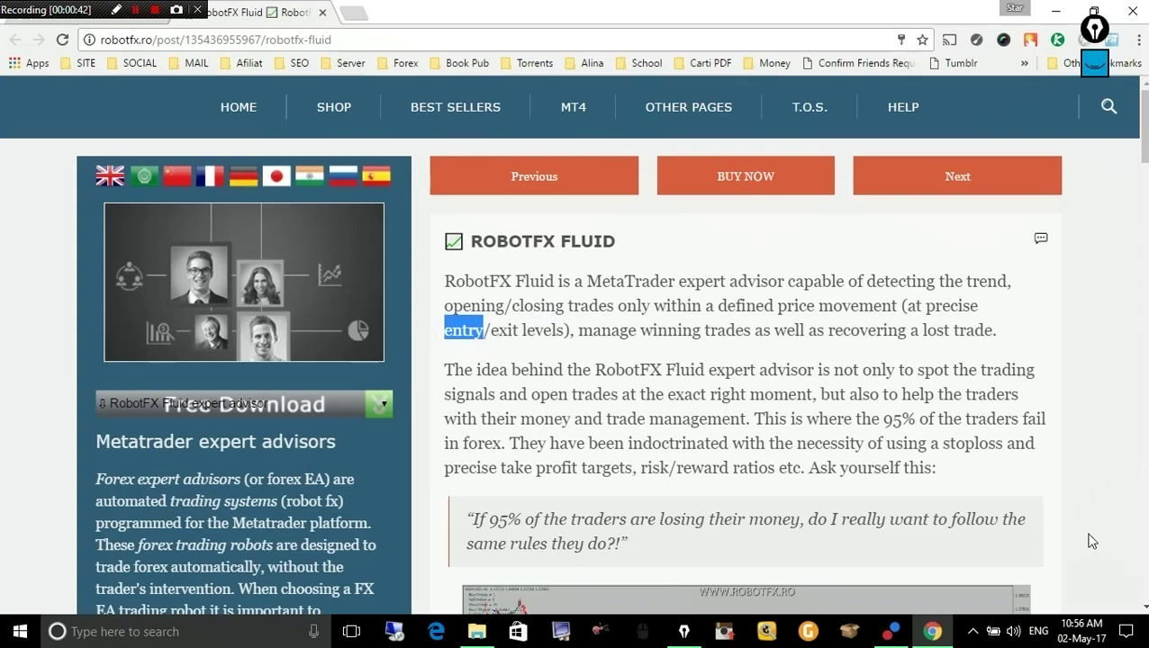
# Step: Switch to MetaTrader and inspect a NonLagMA colour change on the CHFJPY H1 chart
pyautogui.moveTo(893, 633)
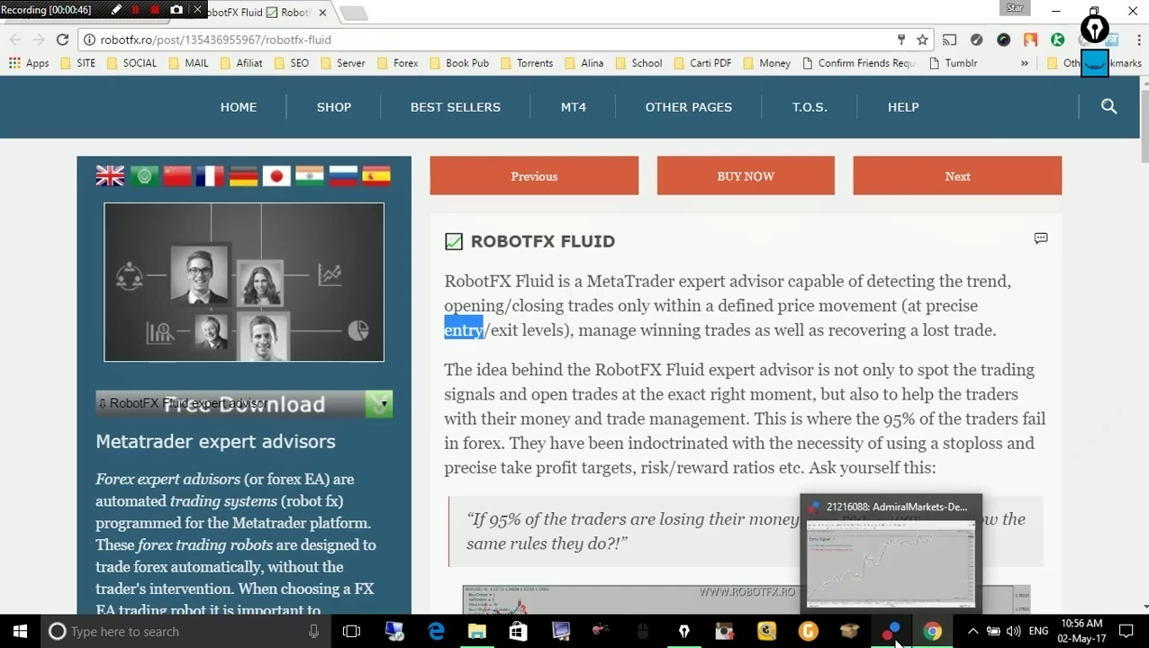
pyautogui.click(894, 634)
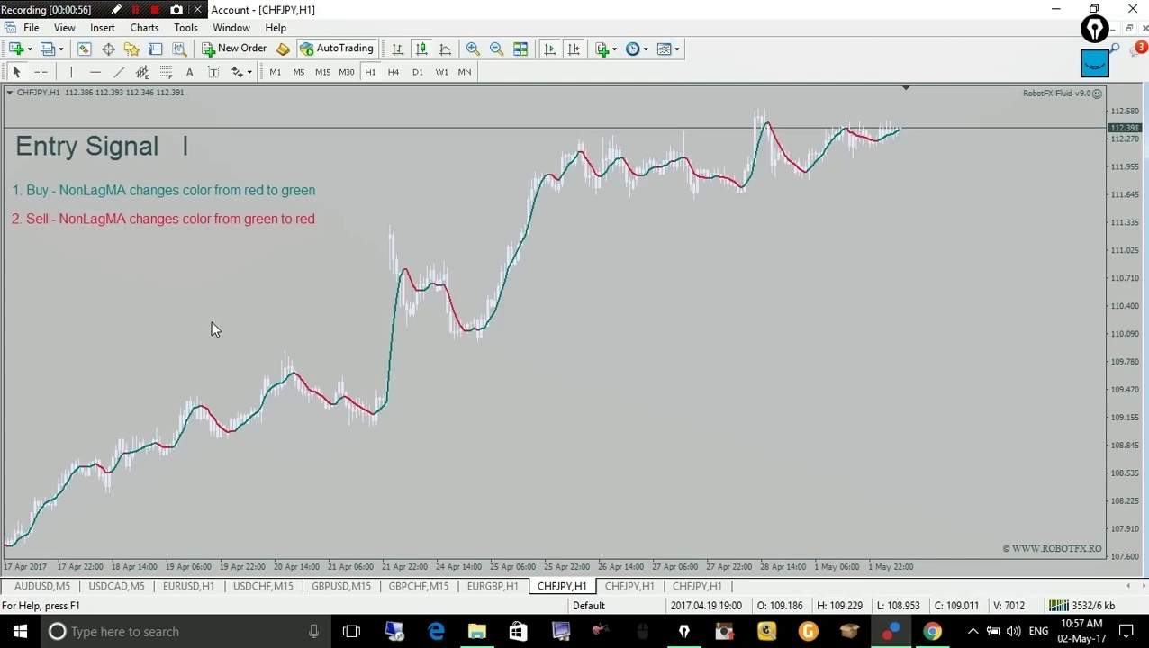
pyautogui.moveTo(365, 414)
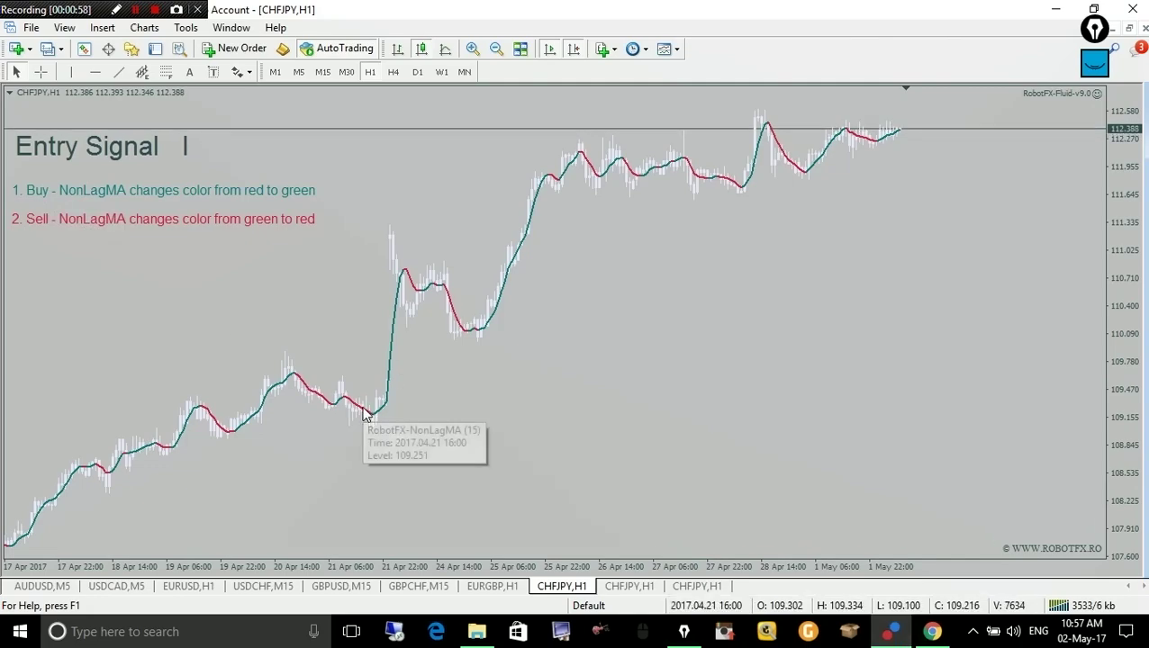
# Step: Switch back to the browser and find the NonLagMA indicator requirement on the RobotFX Fluid page
pyautogui.click(932, 631)
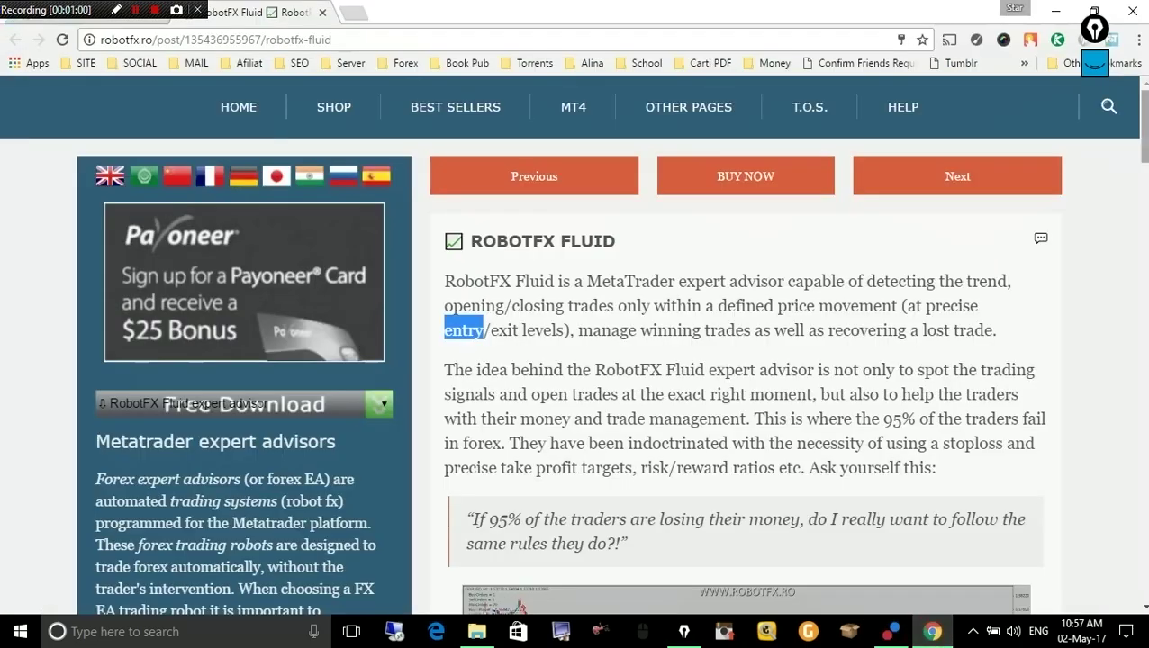
pyautogui.scroll(-20, 745, 378)
pyautogui.scroll(15, 746, 378)
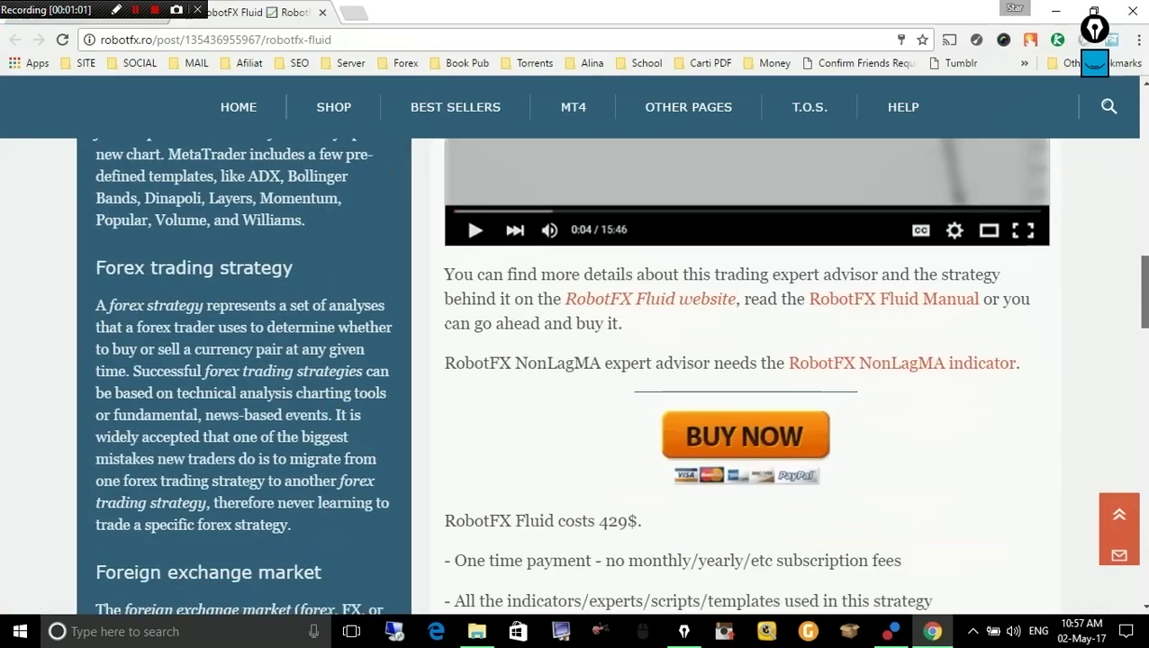
pyautogui.scroll(-1, 1055, 334)
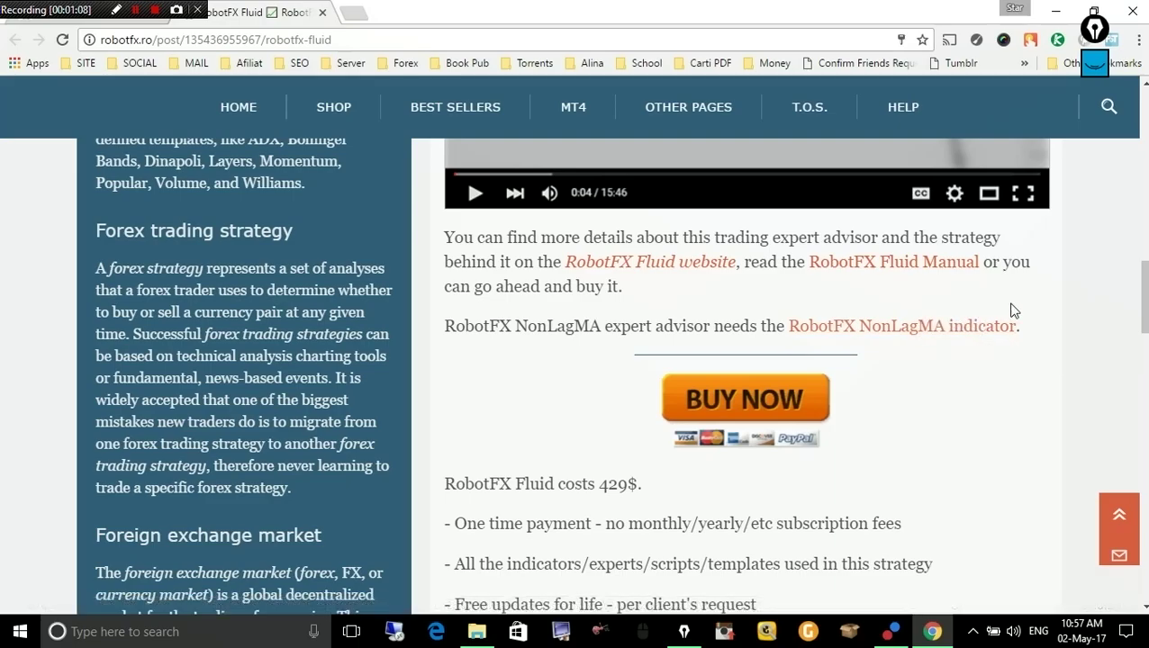
pyautogui.moveTo(1144, 314); pyautogui.dragTo(1143, 180)
# Step: Switch to MetaTrader and draw a rising trendline beneath the price lows of the CHFJPY H1 chart
pyautogui.click(889, 631)
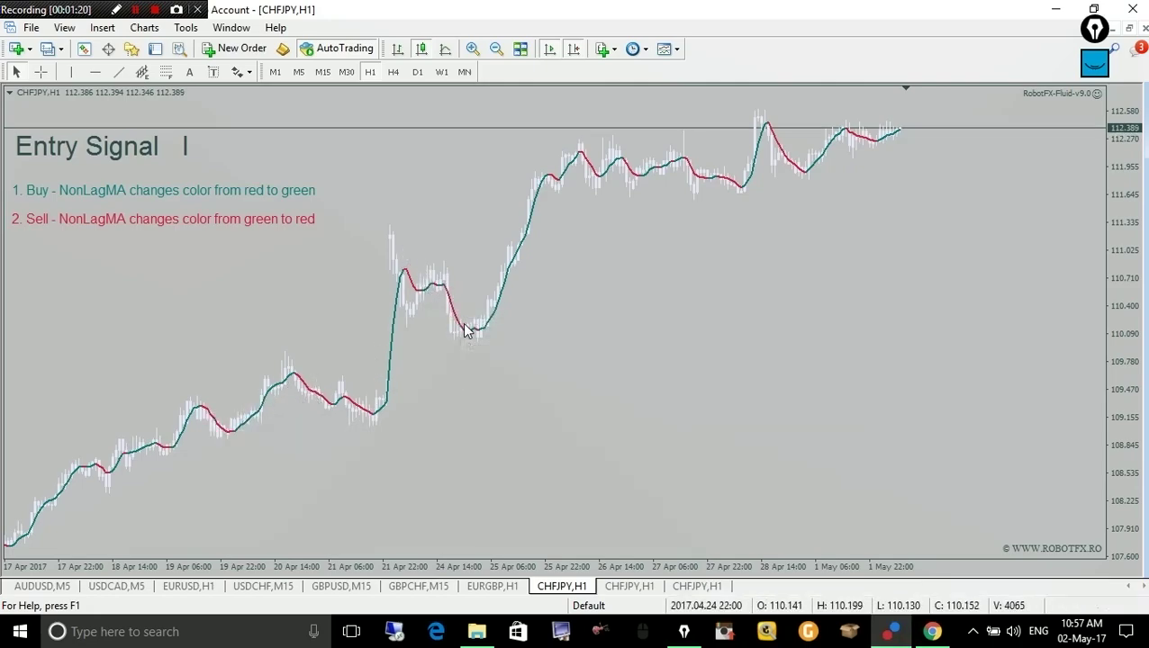
pyautogui.click(118, 72)
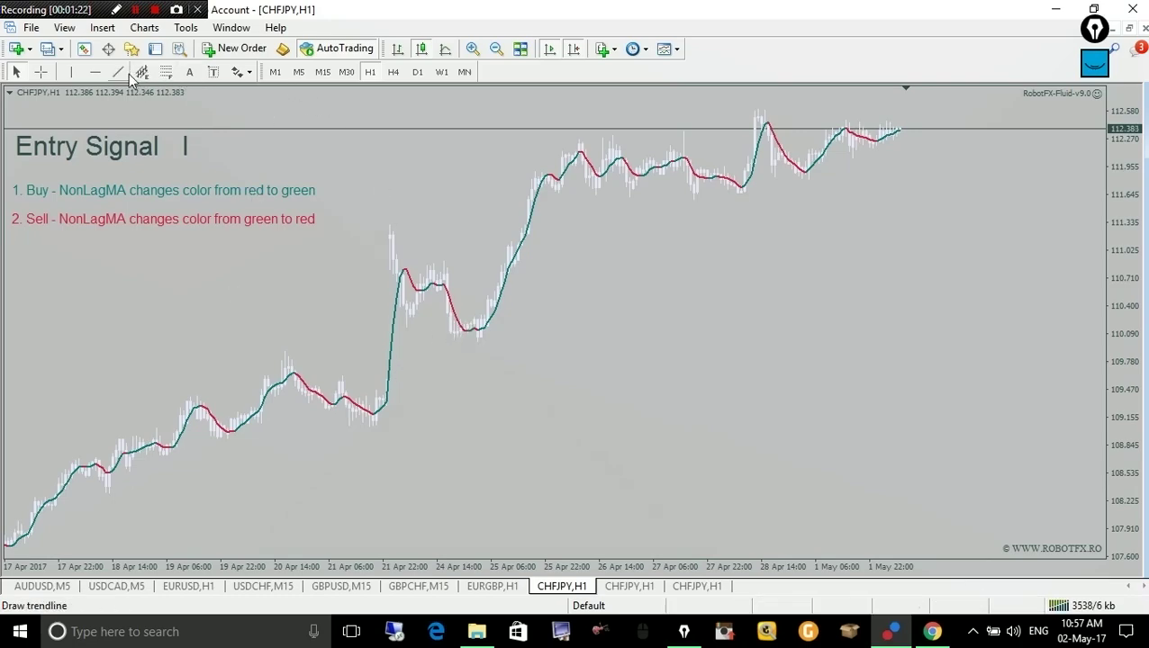
pyautogui.moveTo(282, 541); pyautogui.dragTo(983, 202)
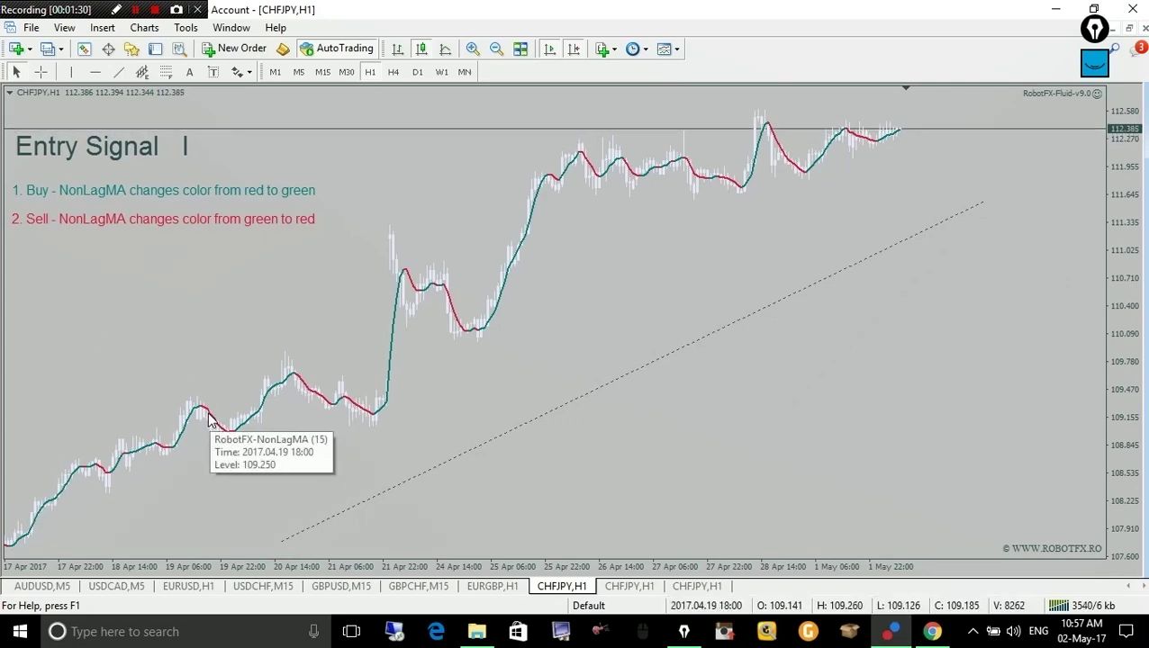
pyautogui.doubleClick(677, 351)
pyautogui.moveTo(636, 374); pyautogui.dragTo(407, 395)
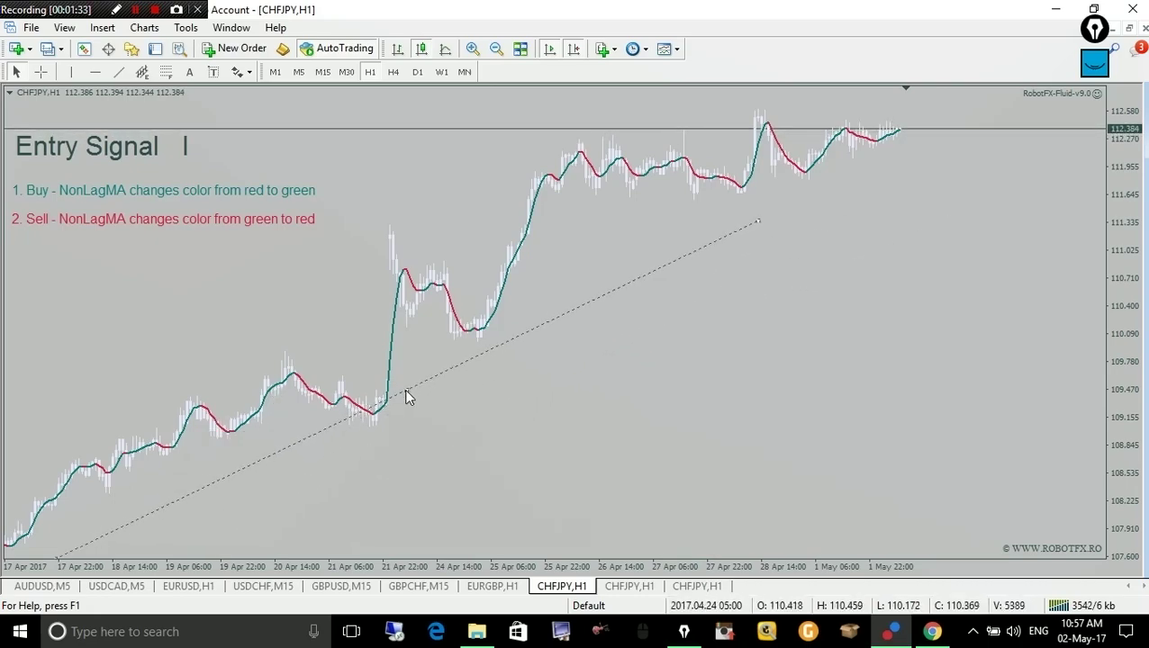
pyautogui.moveTo(741, 212); pyautogui.dragTo(868, 149)
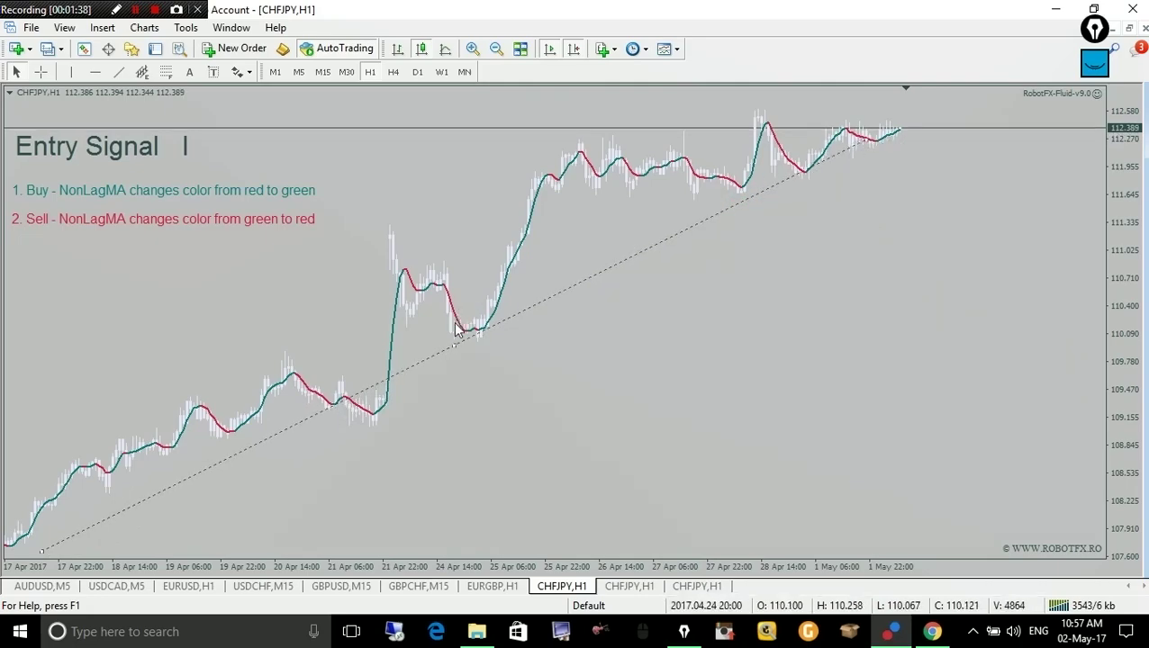
# Step: Replace the old yellow marks with yellow dots near the NonLagMA colour changes along the uptrend, and hide the annotation overlay
pyautogui.click(1093, 61)
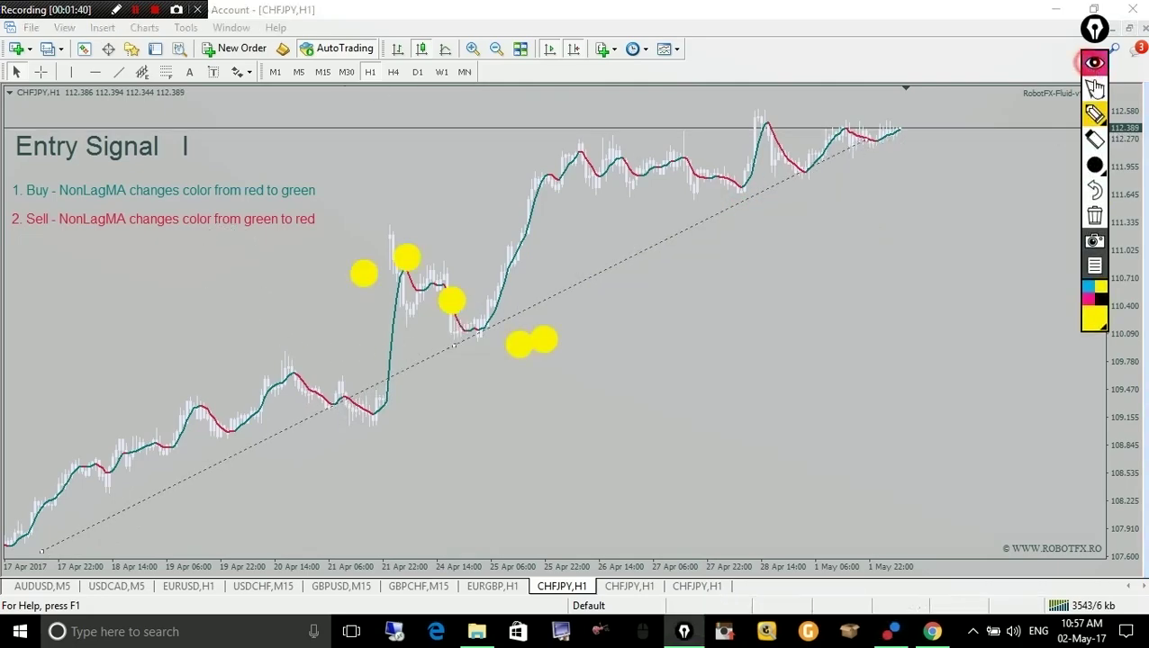
pyautogui.click(1094, 215)
pyautogui.click(231, 429)
pyautogui.click(350, 402)
pyautogui.click(380, 398)
pyautogui.click(468, 321)
pyautogui.click(429, 283)
pyautogui.click(568, 168)
pyautogui.click(594, 173)
pyautogui.click(643, 169)
pyautogui.click(692, 175)
pyautogui.click(740, 186)
pyautogui.click(800, 164)
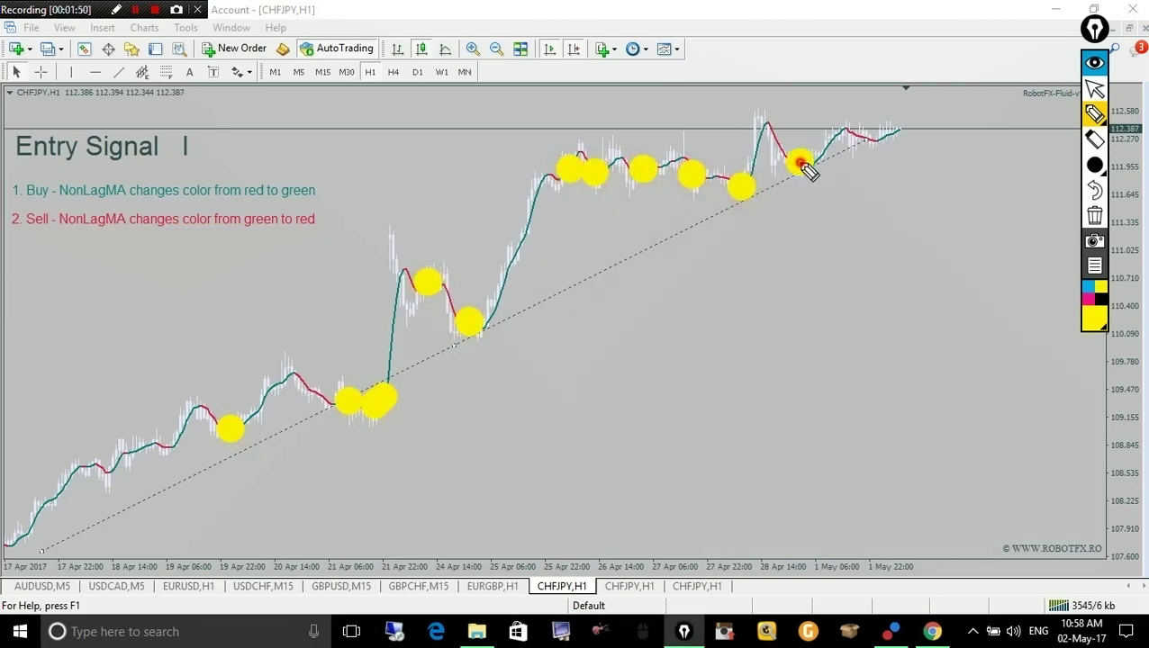
pyautogui.click(1096, 62)
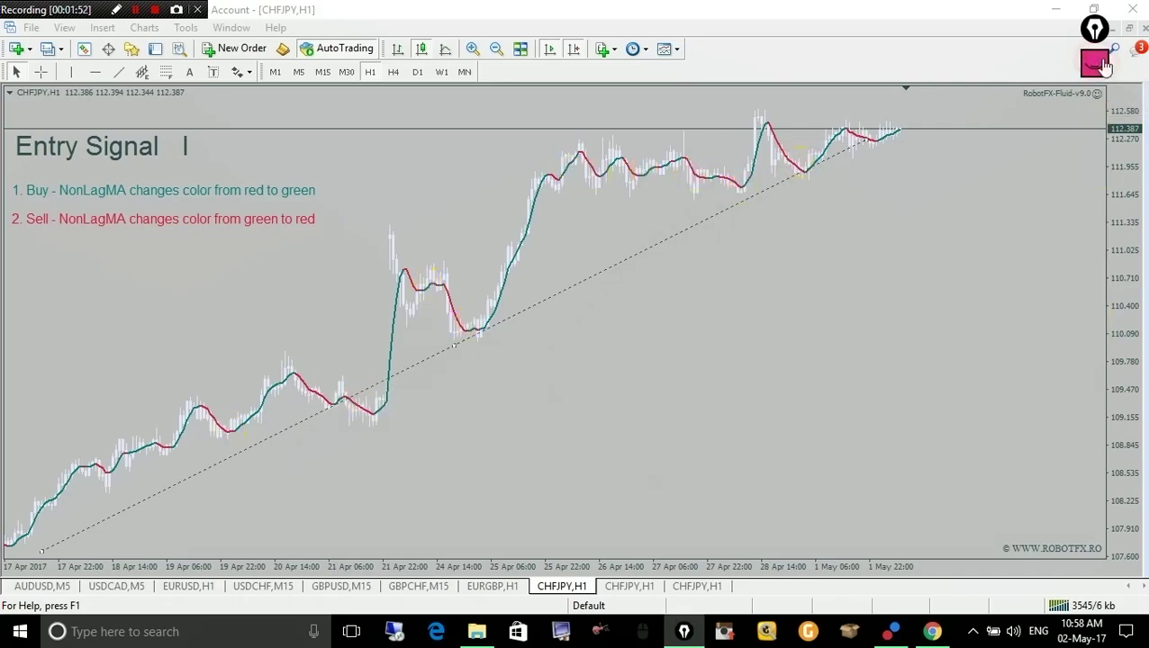
# Step: Review the input parameters of the RobotFX-NonLagMA-Indi indicator without changing them
pyautogui.doubleClick(422, 294)
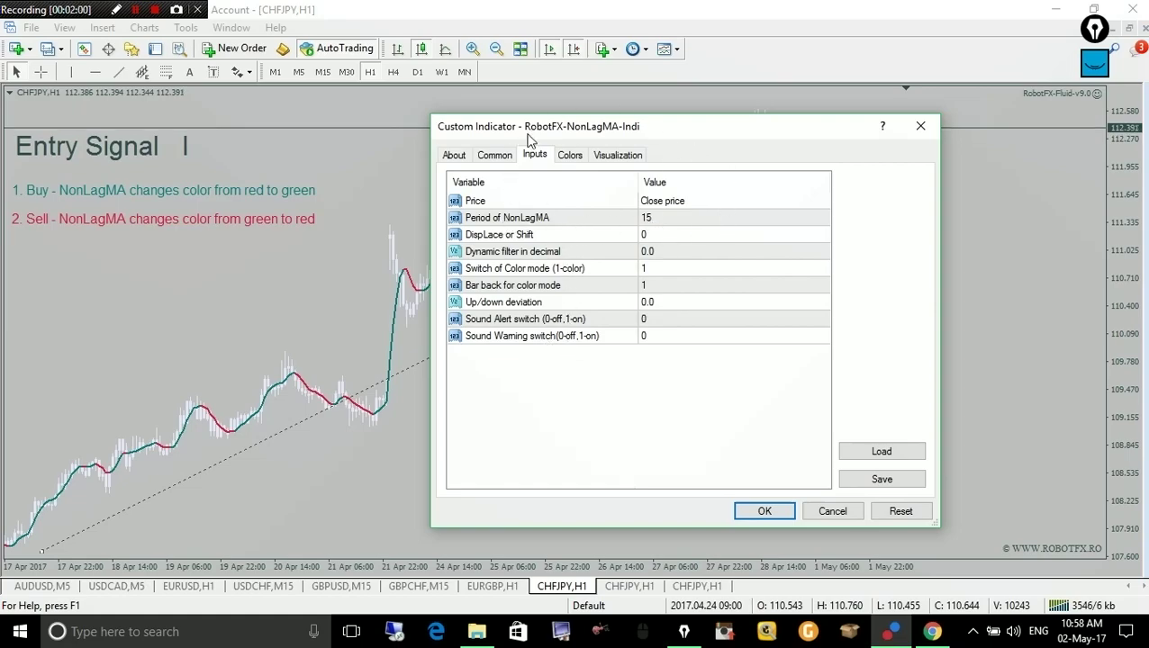
pyautogui.click(832, 511)
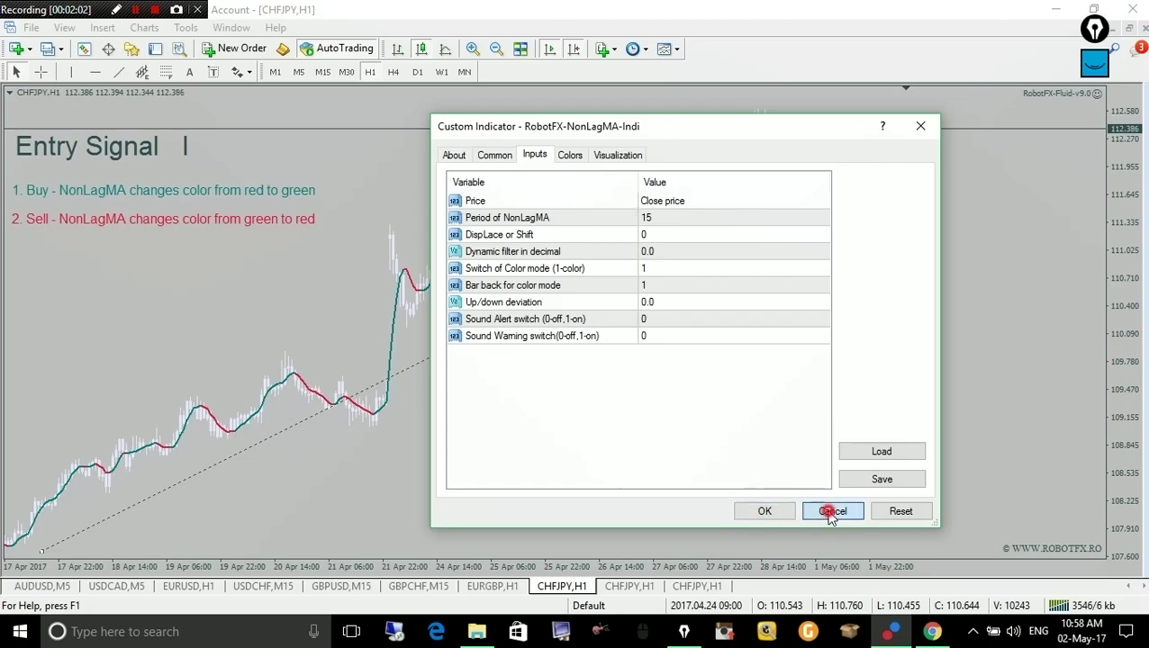
# Step: Set NonlagMALength to 55 in the inputs of the RobotFX-Fluid-v9.0 expert advisor
pyautogui.press('F7')
pyautogui.moveTo(603, 204); pyautogui.dragTo(619, 434)
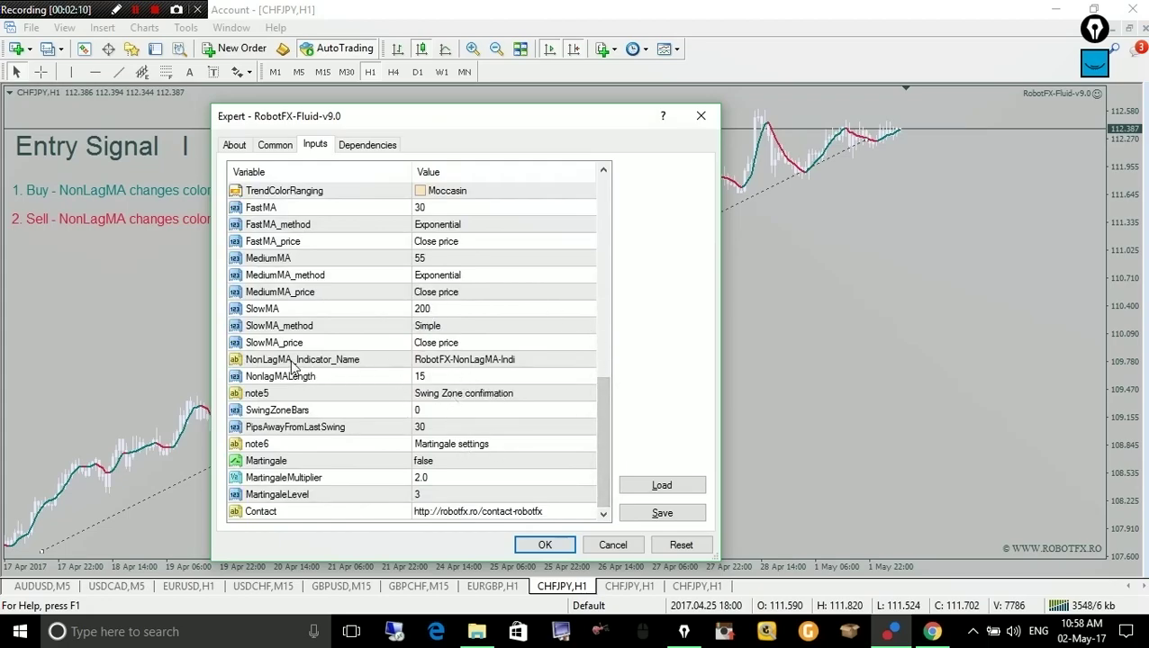
pyautogui.click(608, 418)
pyautogui.doubleClick(443, 378)
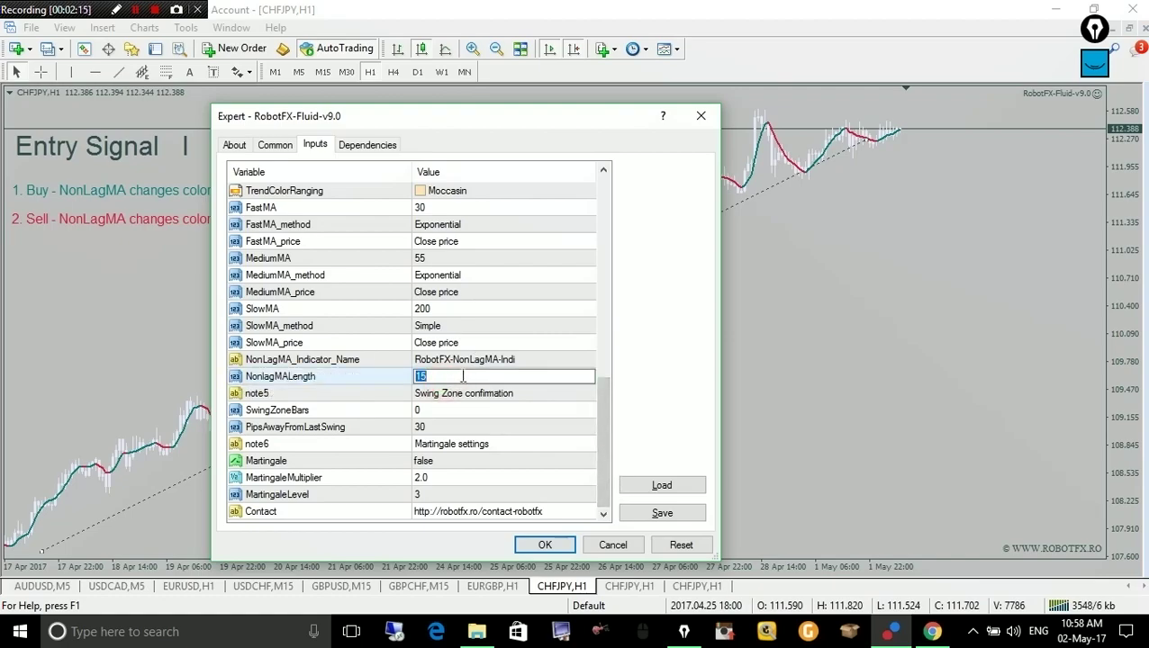
pyautogui.click(501, 416)
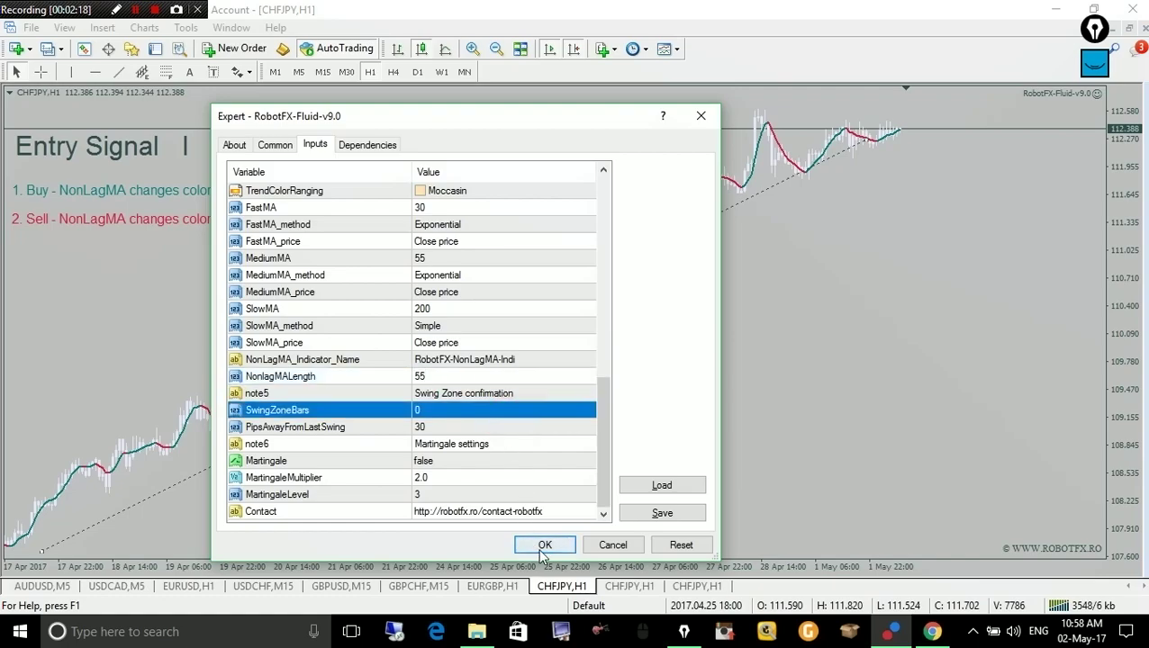
pyautogui.click(544, 545)
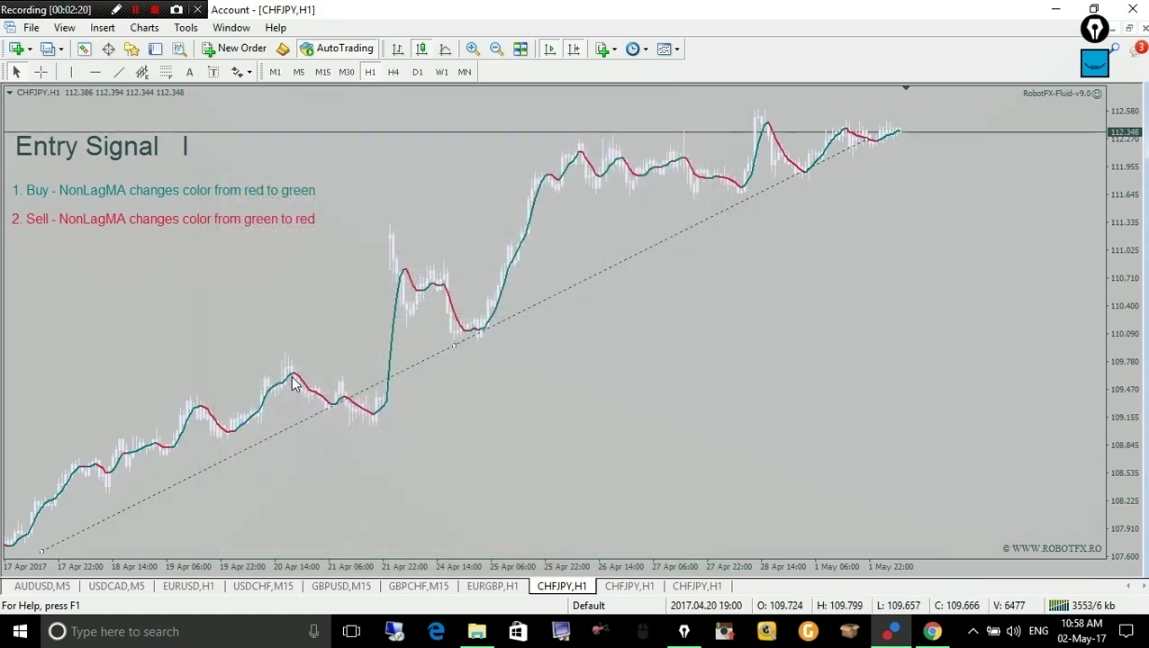
# Step: Set the Period of NonLagMA to 55 in the inputs of the chart's RobotFX-NonLagMA-Indi indicator
pyautogui.doubleClick(291, 384)
pyautogui.click(782, 220)
pyautogui.click(782, 220)
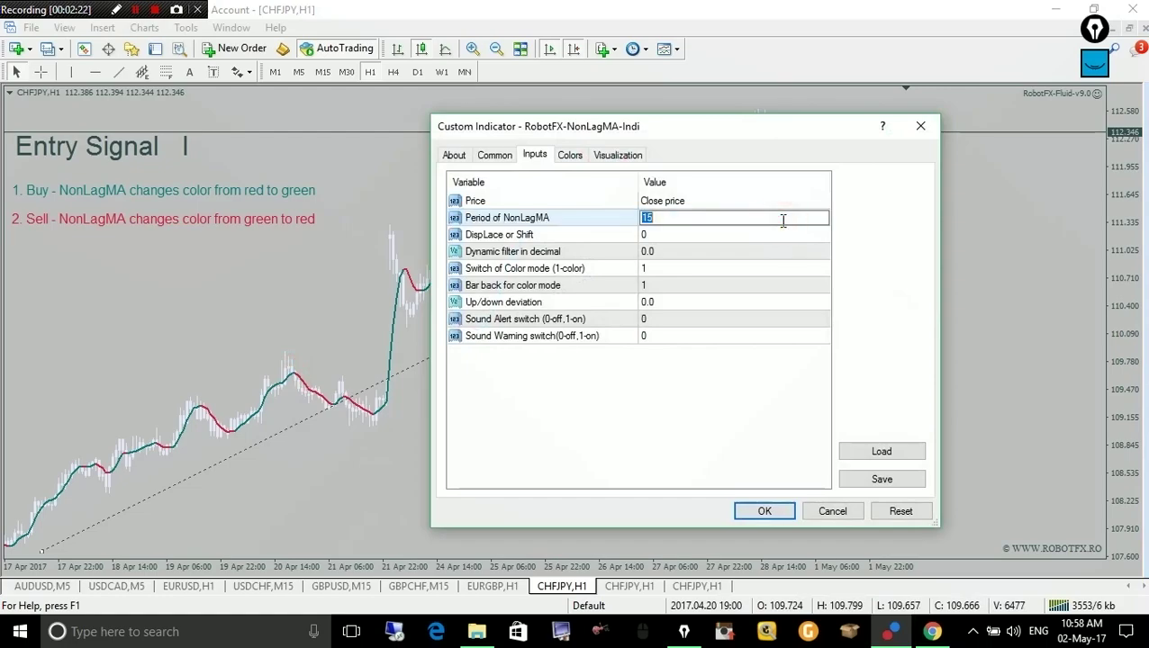
pyautogui.write('55')
pyautogui.click(720, 302)
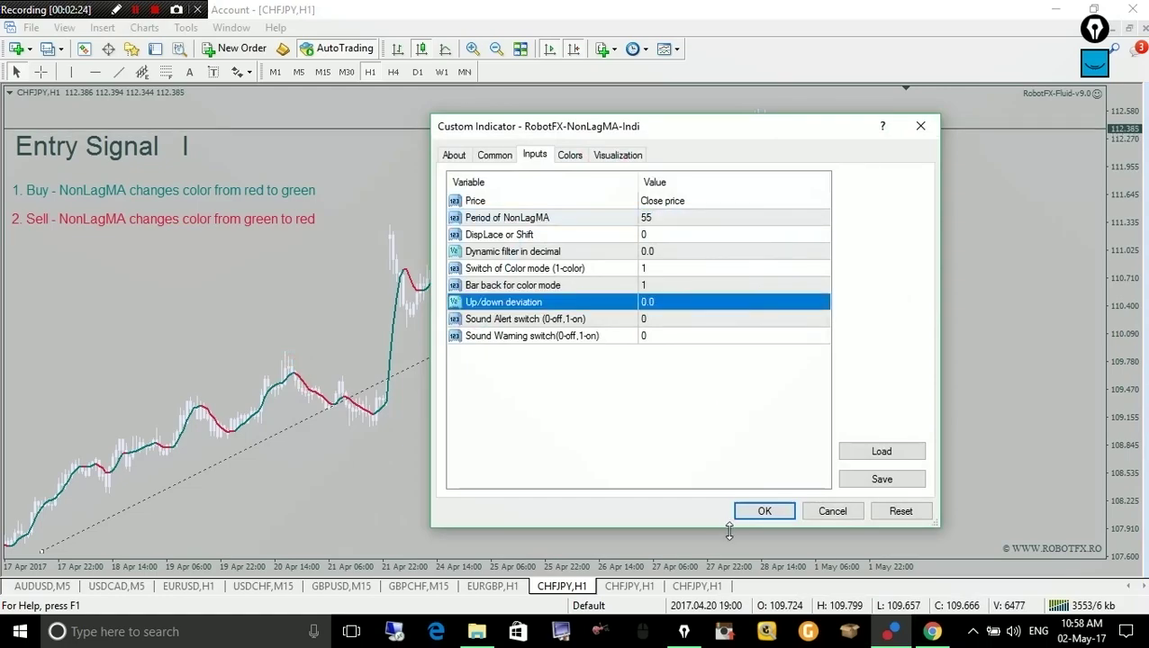
pyautogui.click(764, 513)
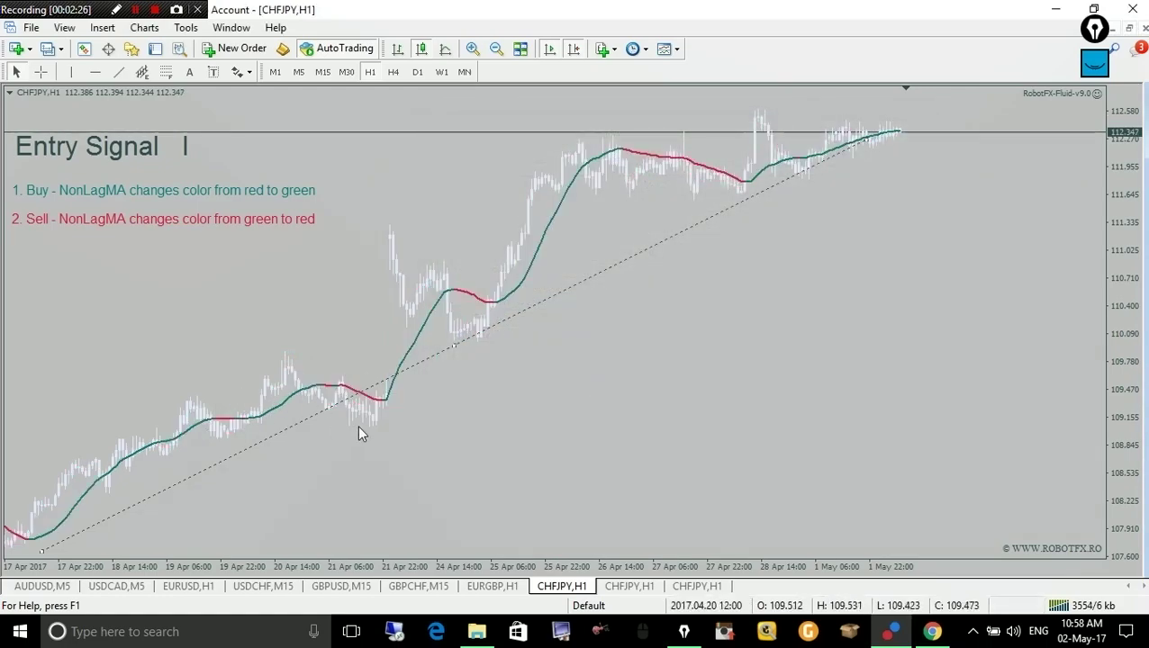
# Step: Clear the previous yellow dots and mark entry points along the slower NonLagMA line with new yellow dots
pyautogui.click(1093, 63)
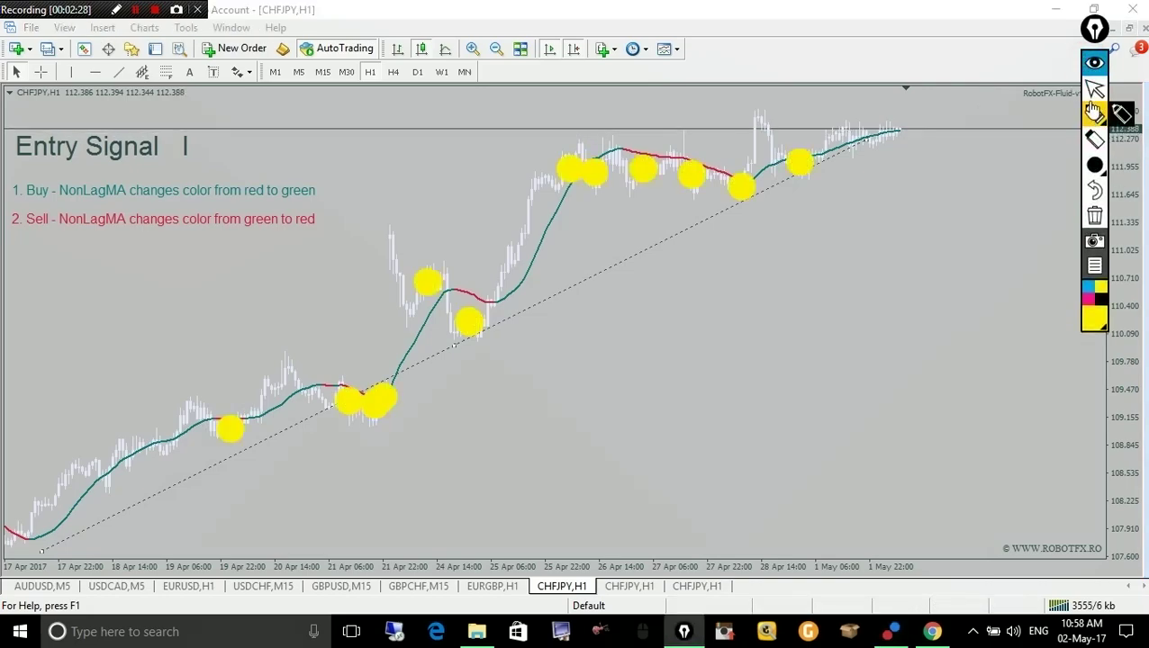
pyautogui.click(1094, 216)
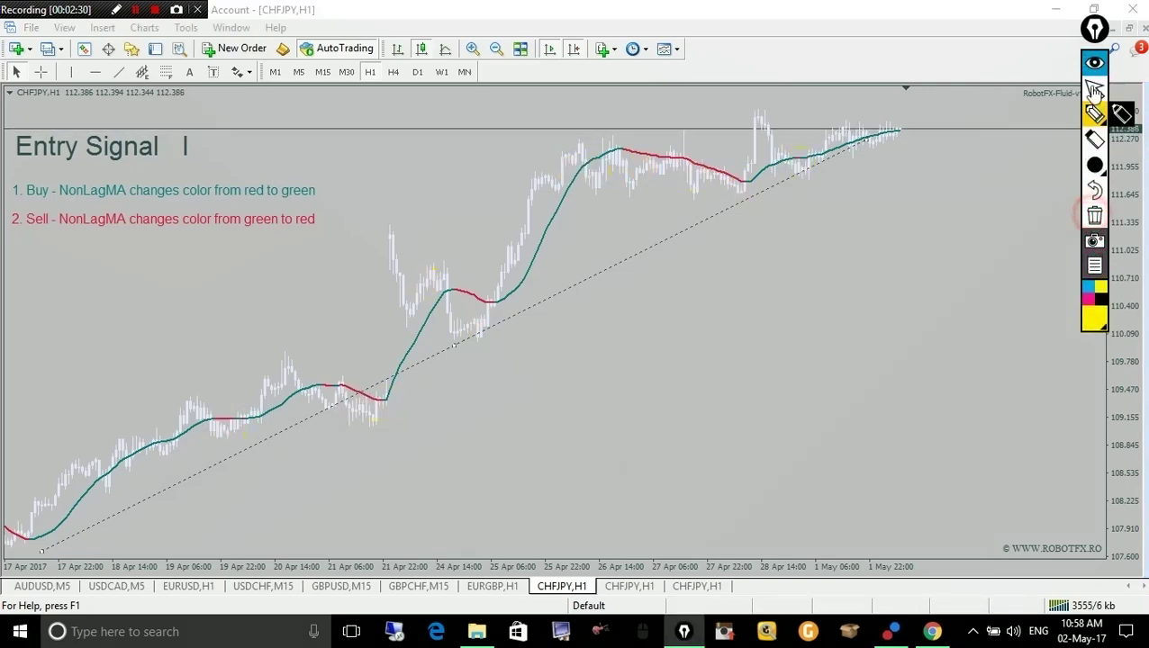
pyautogui.click(239, 417)
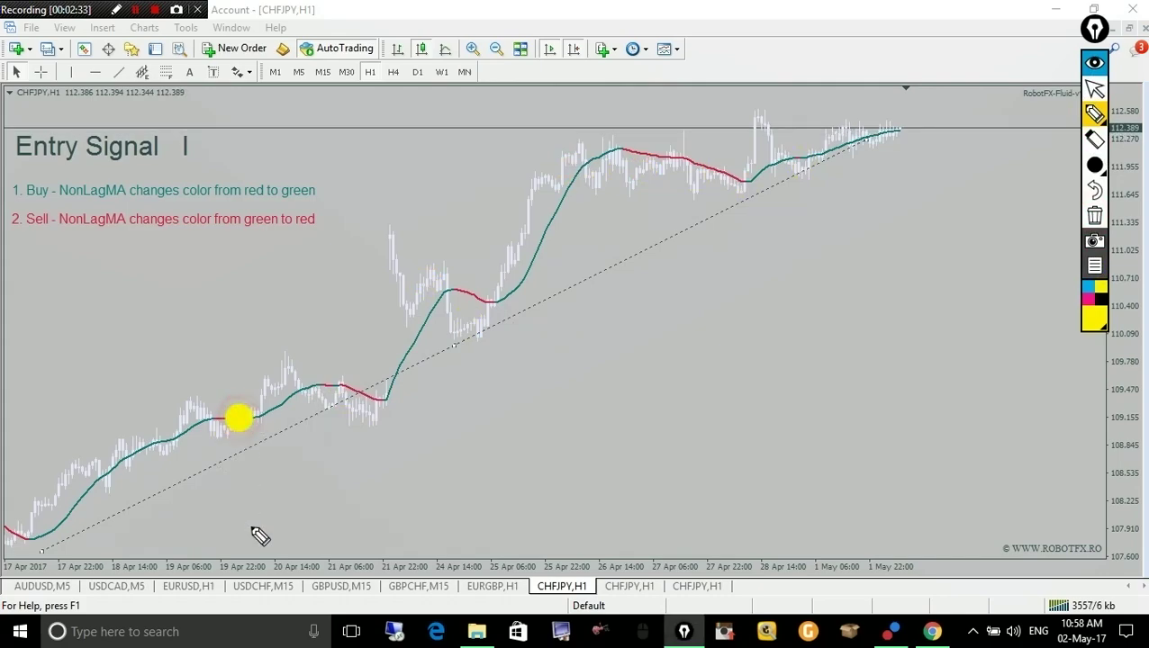
pyautogui.click(338, 385)
pyautogui.click(385, 381)
pyautogui.click(497, 283)
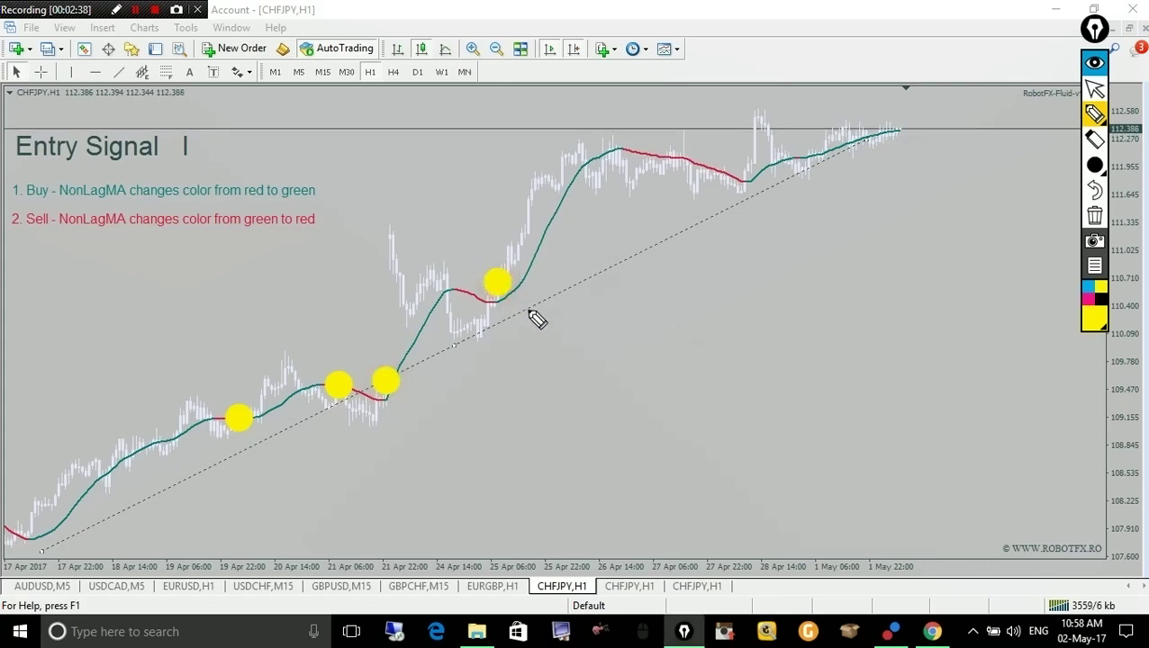
pyautogui.click(749, 167)
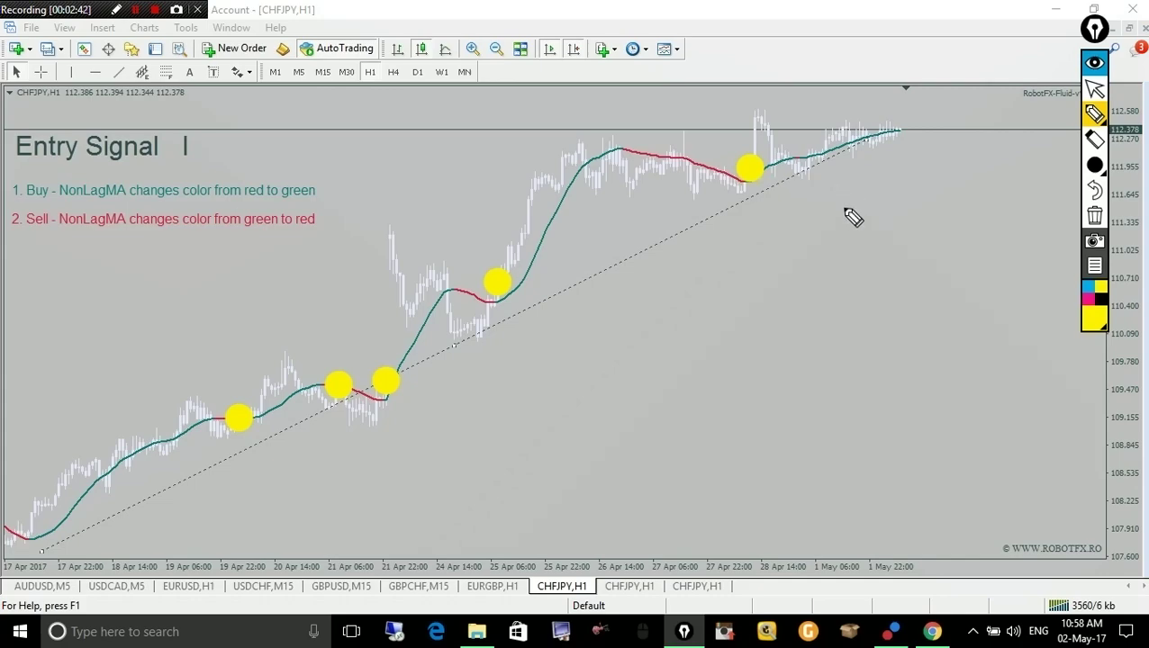
pyautogui.click(804, 165)
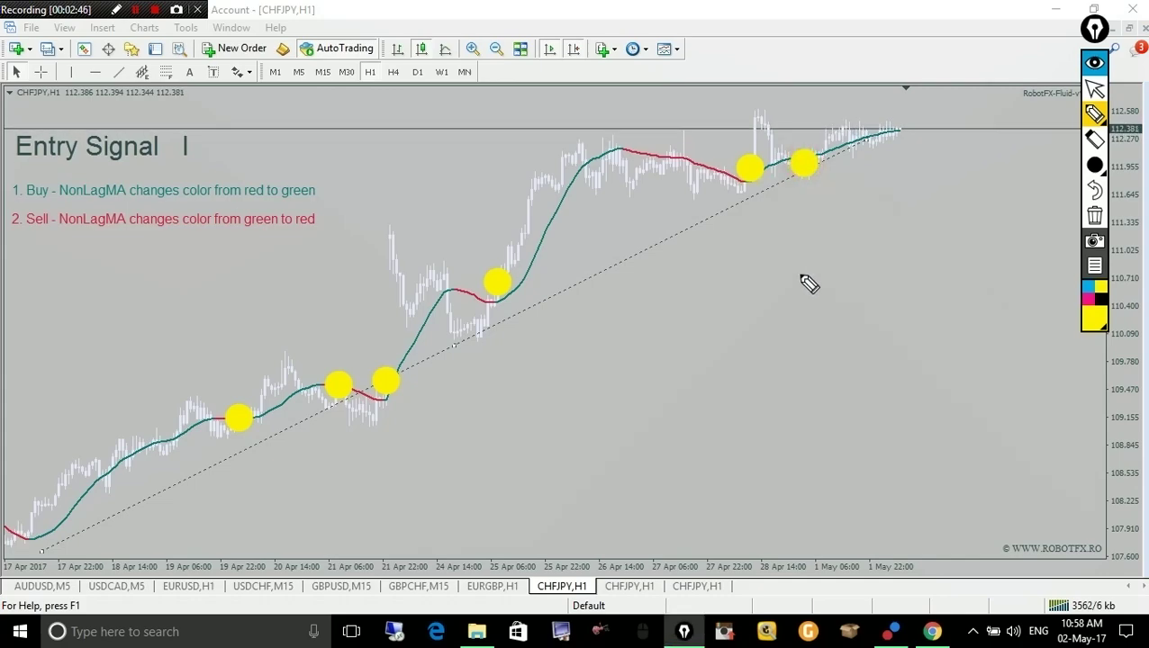
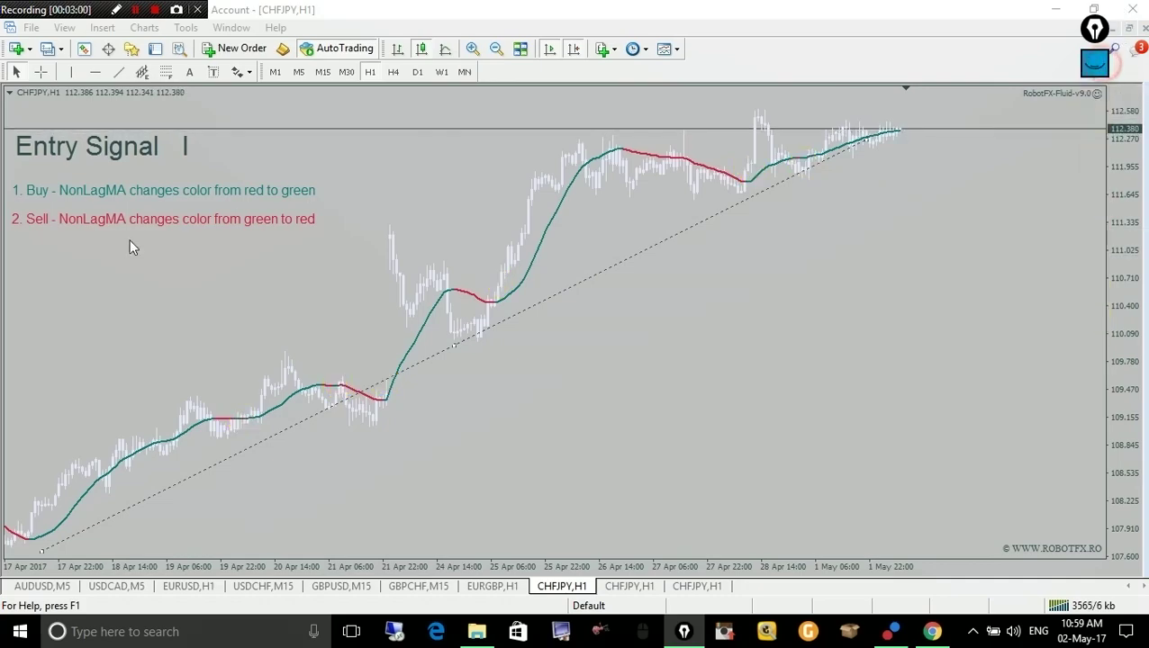
# Step: Mark the NonLagMA colour changes along the April downtrend with yellow dots, and draw a yellow downward stroke beneath the price
pyautogui.click(496, 49)
pyautogui.moveTo(65, 273)
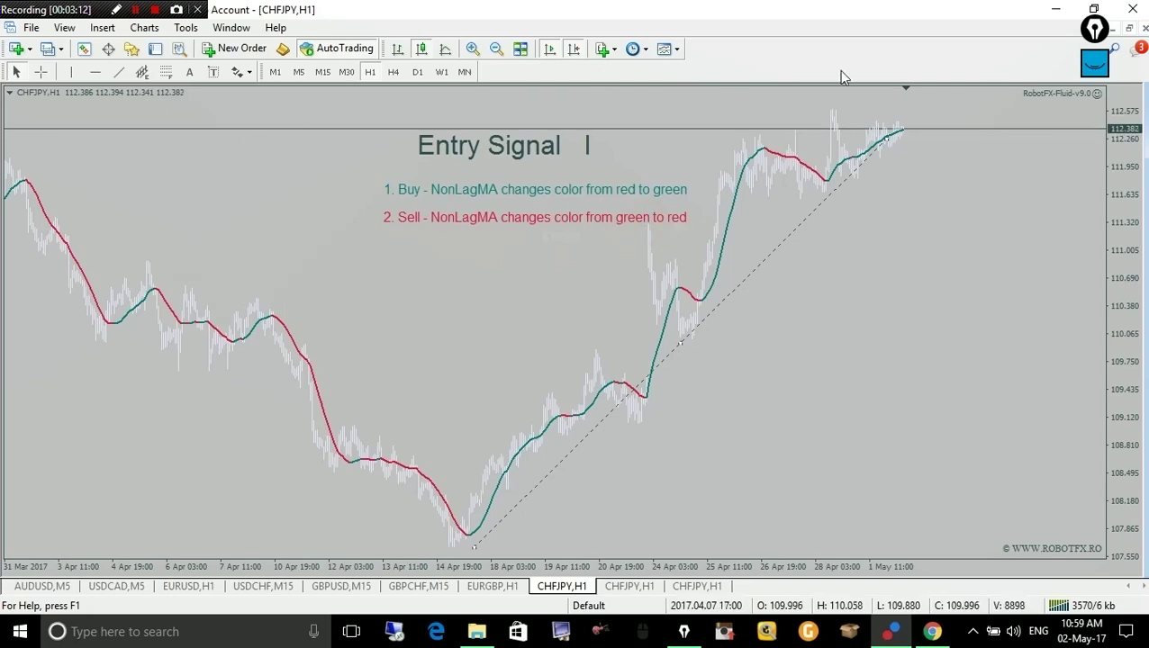
pyautogui.click(1097, 70)
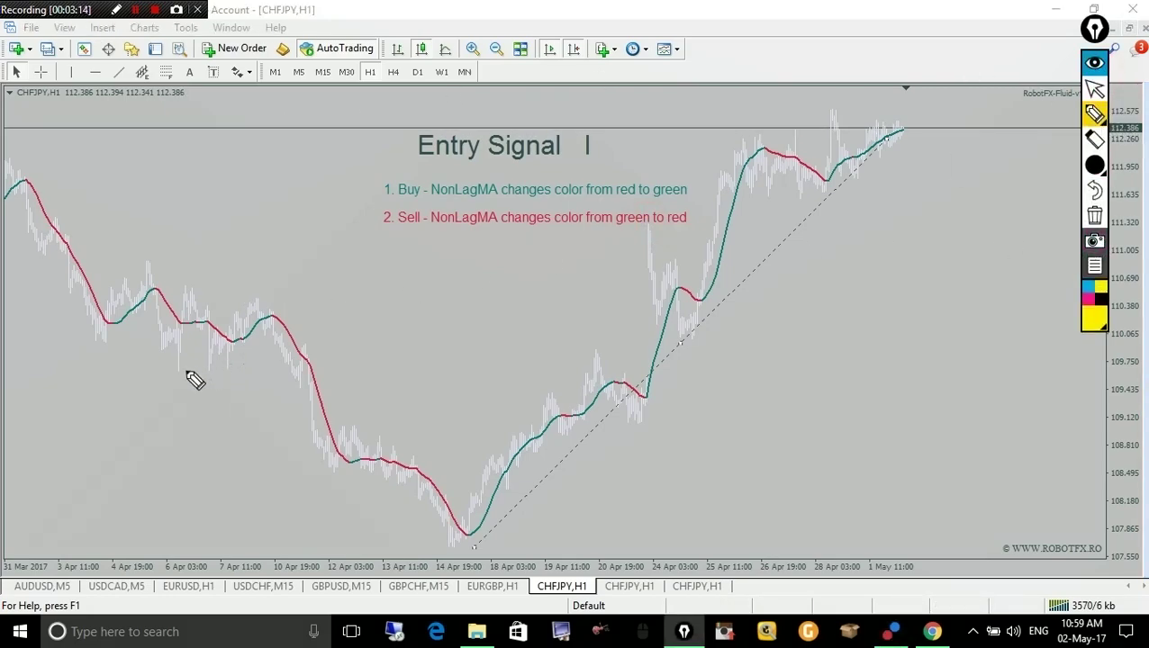
pyautogui.click(158, 307)
pyautogui.click(200, 318)
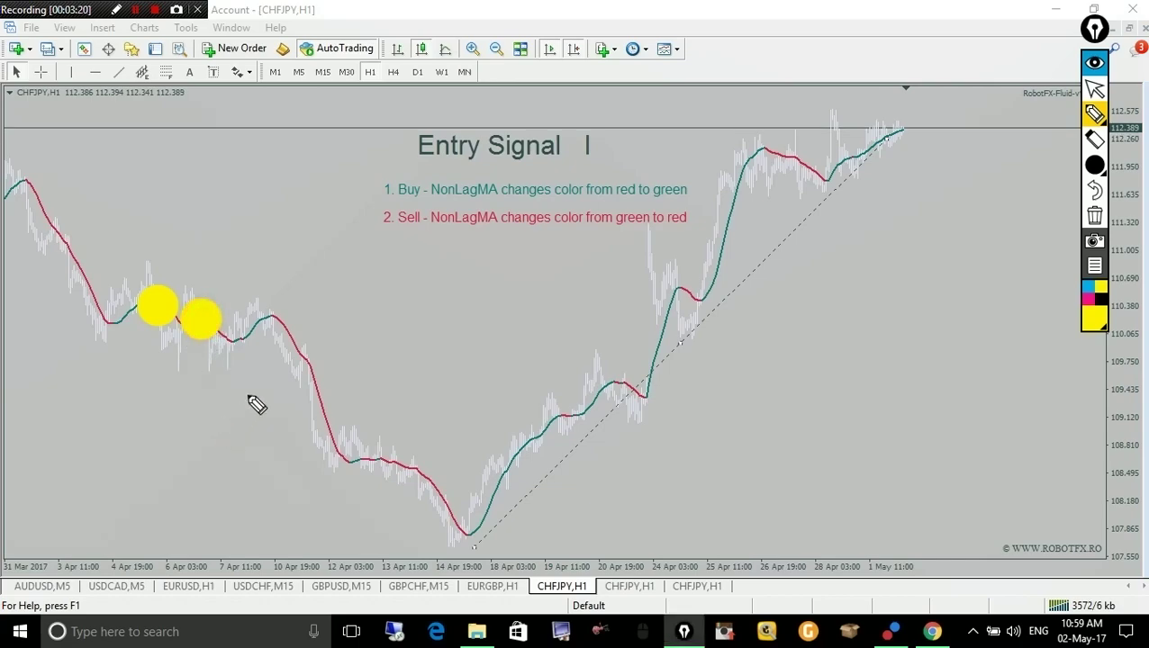
pyautogui.click(244, 336)
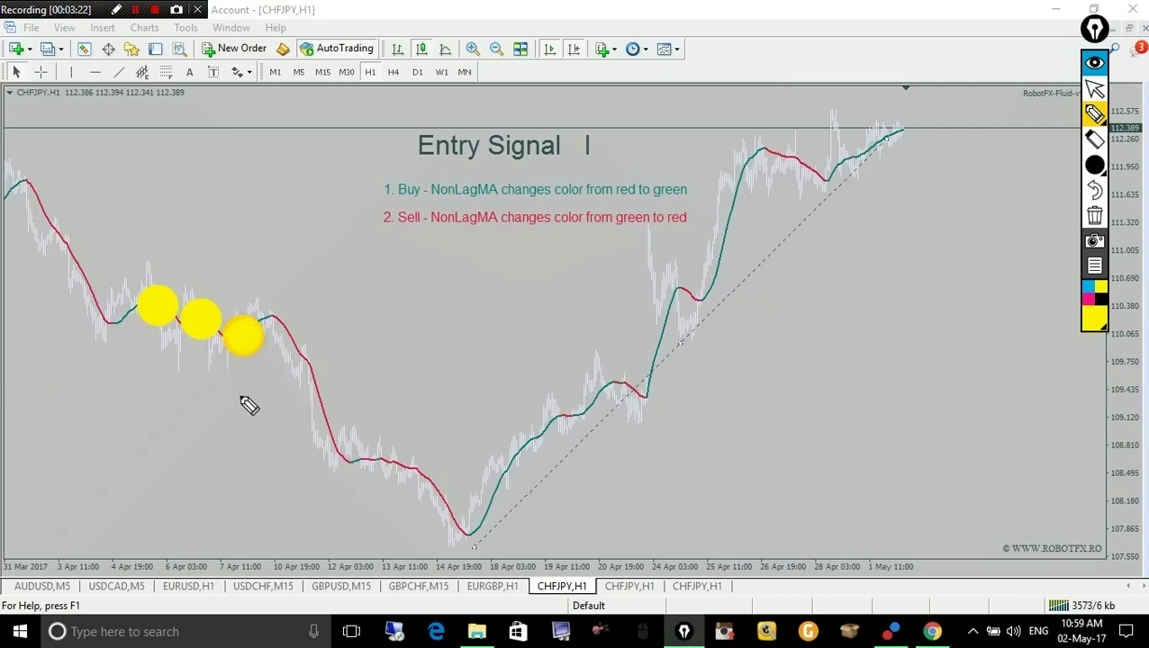
pyautogui.click(276, 339)
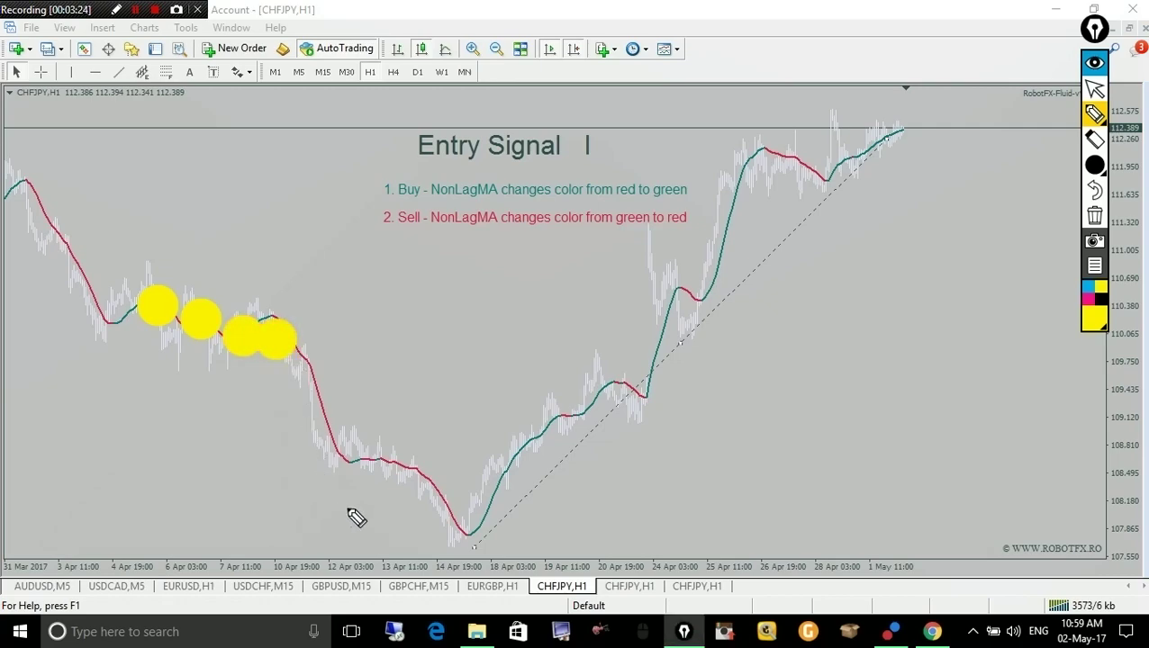
pyautogui.click(365, 460)
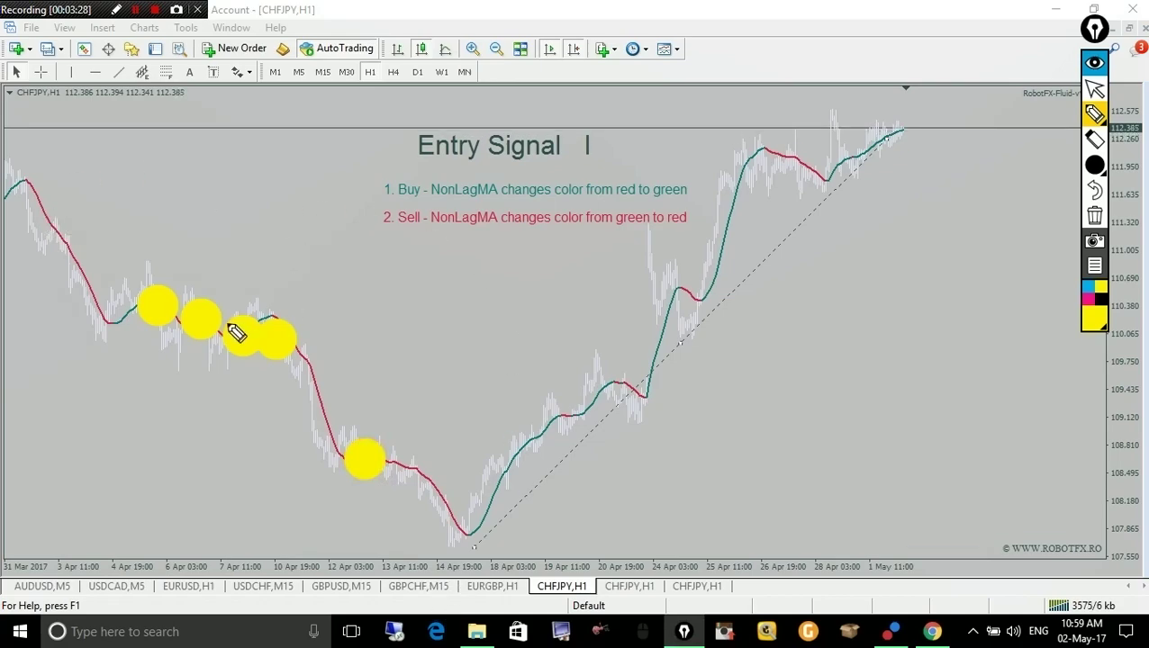
pyautogui.click(33, 209)
pyautogui.moveTo(18, 324)
pyautogui.mouseDown()
pyautogui.moveTo(103, 412)
pyautogui.moveTo(328, 567)
pyautogui.mouseUp()
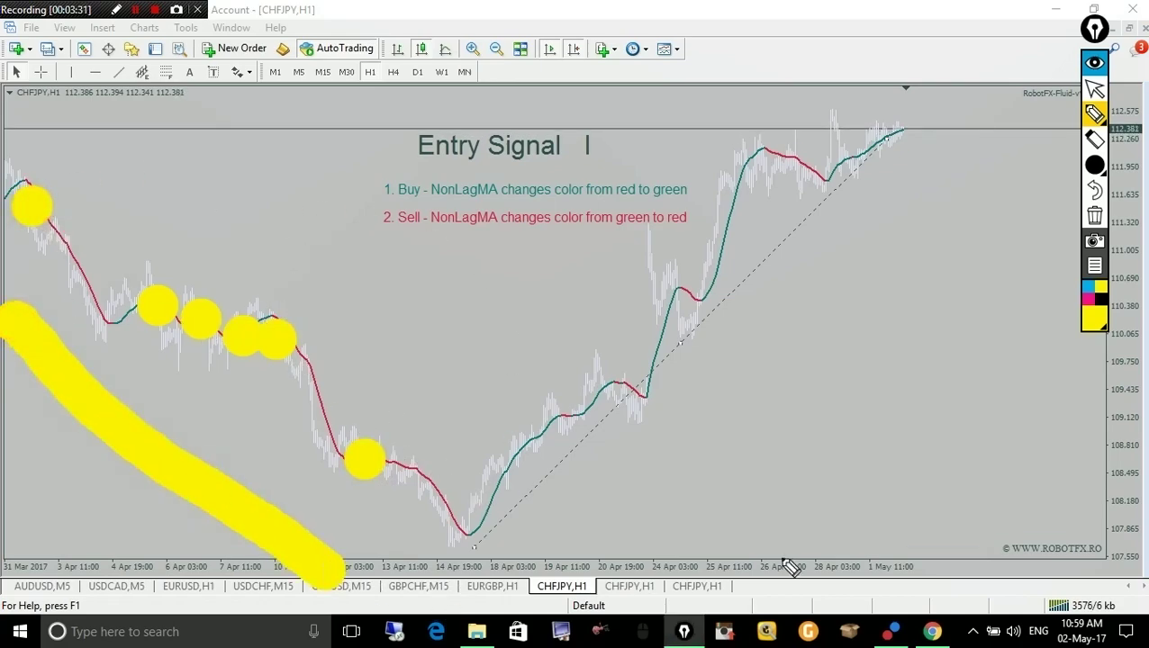
# Step: Clear all yellow annotations, leave drawing mode and restore the closer chart view
pyautogui.click(1096, 216)
pyautogui.click(1093, 72)
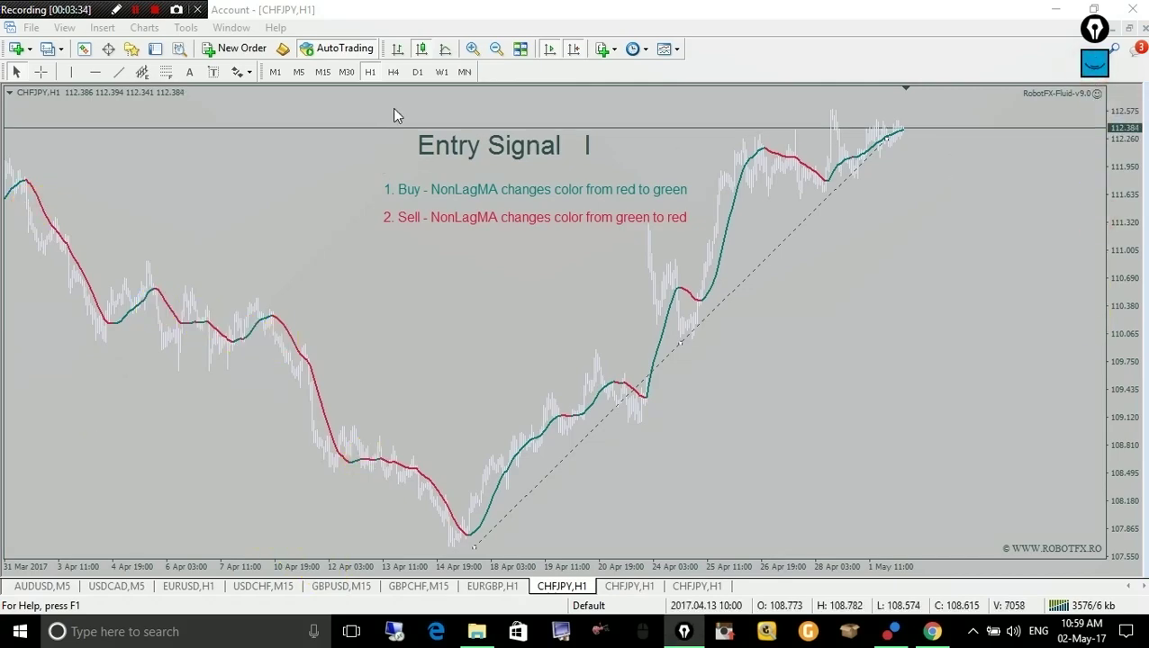
pyautogui.click(472, 49)
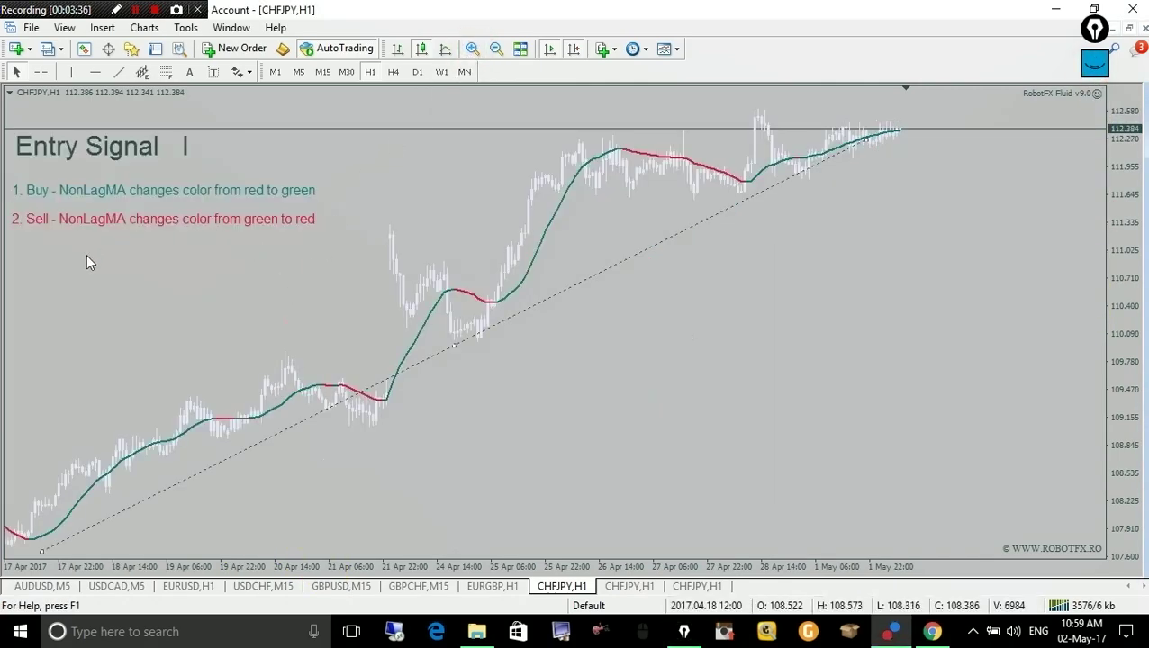
# Step: Reset the chart's NonLagMA indicator inputs to the default length of 15
pyautogui.doubleClick(483, 302)
pyautogui.click(698, 217)
pyautogui.click(900, 511)
pyautogui.click(767, 511)
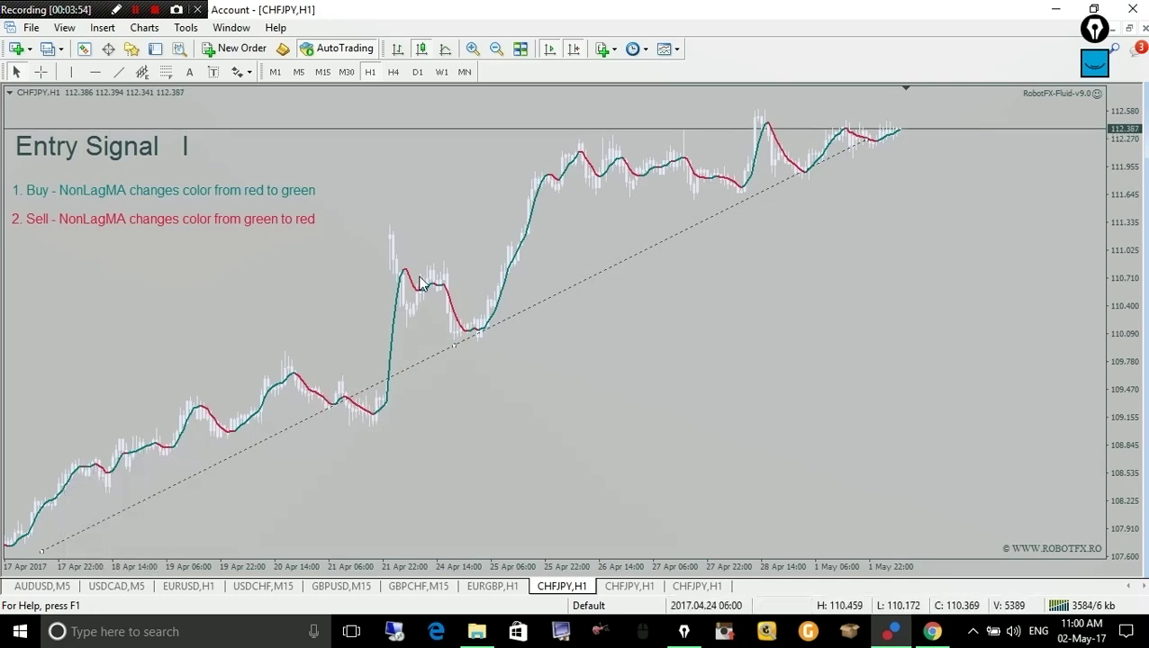
# Step: Draw an orange rectangle over the sideways price range of about 25 to 27 April, and measure the price distance inside it
pyautogui.moveTo(452, 342)
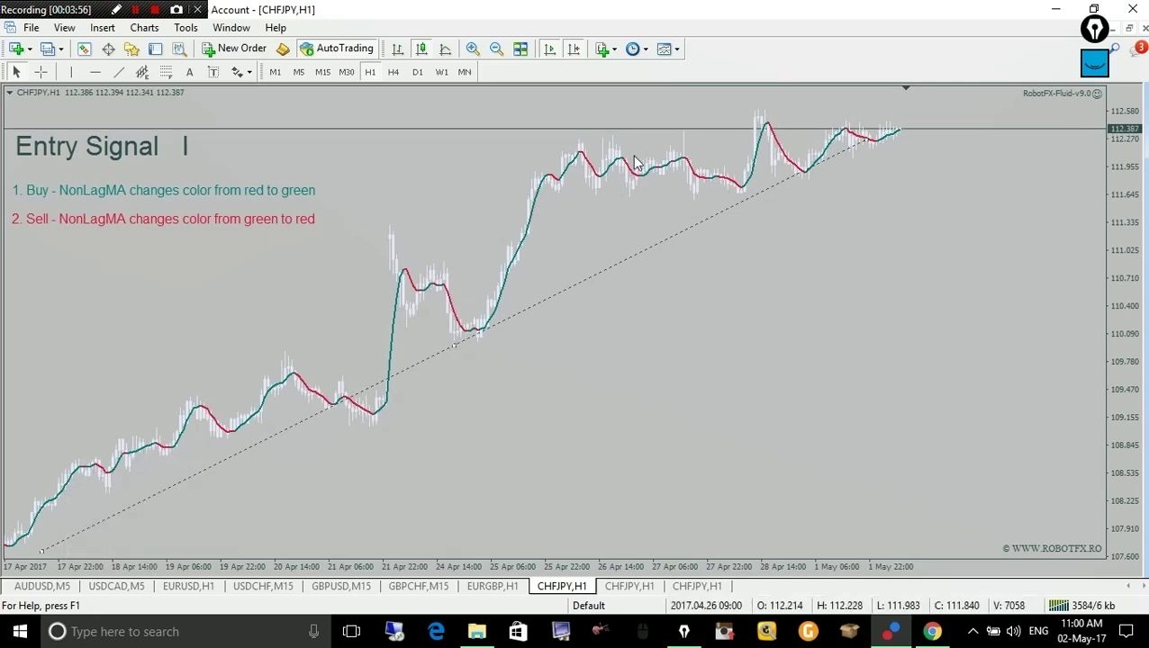
pyautogui.moveTo(74, 480)
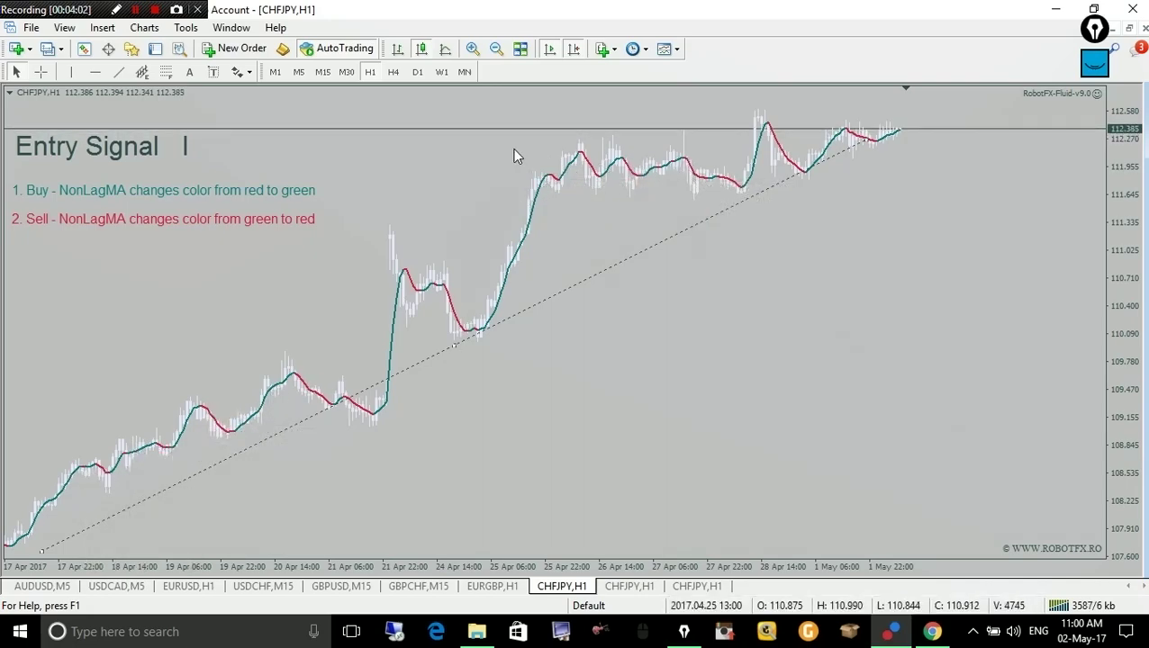
pyautogui.click(101, 27)
pyautogui.moveTo(135, 151)
pyautogui.click(281, 151)
pyautogui.moveTo(535, 144); pyautogui.dragTo(725, 189)
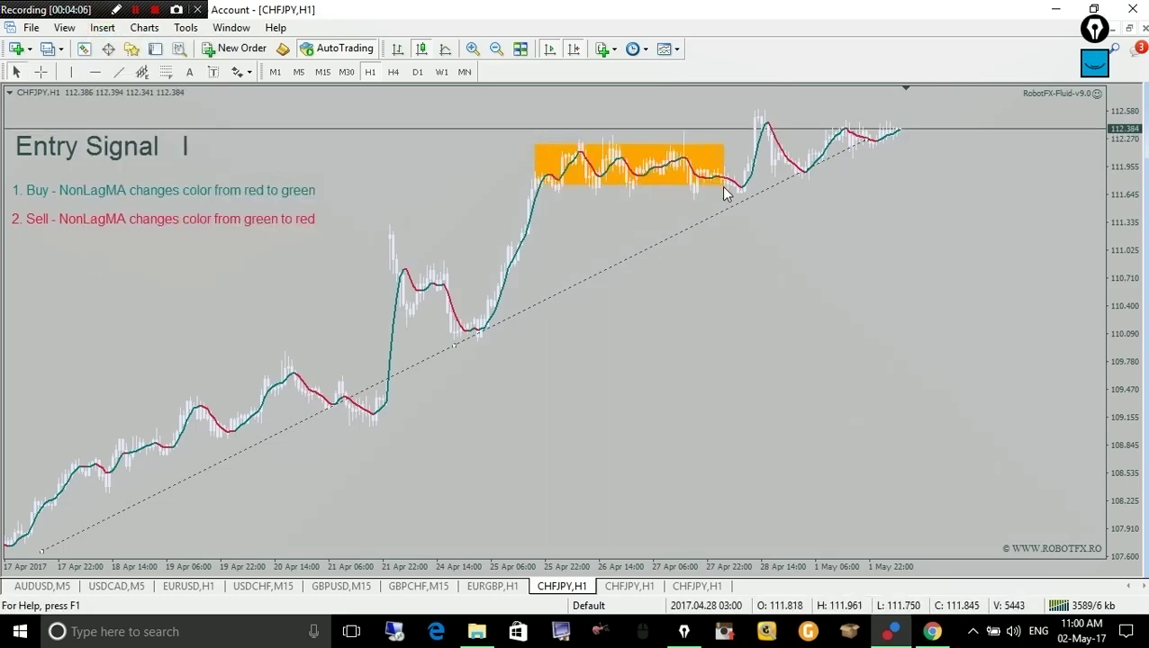
pyautogui.middleClick(610, 169)
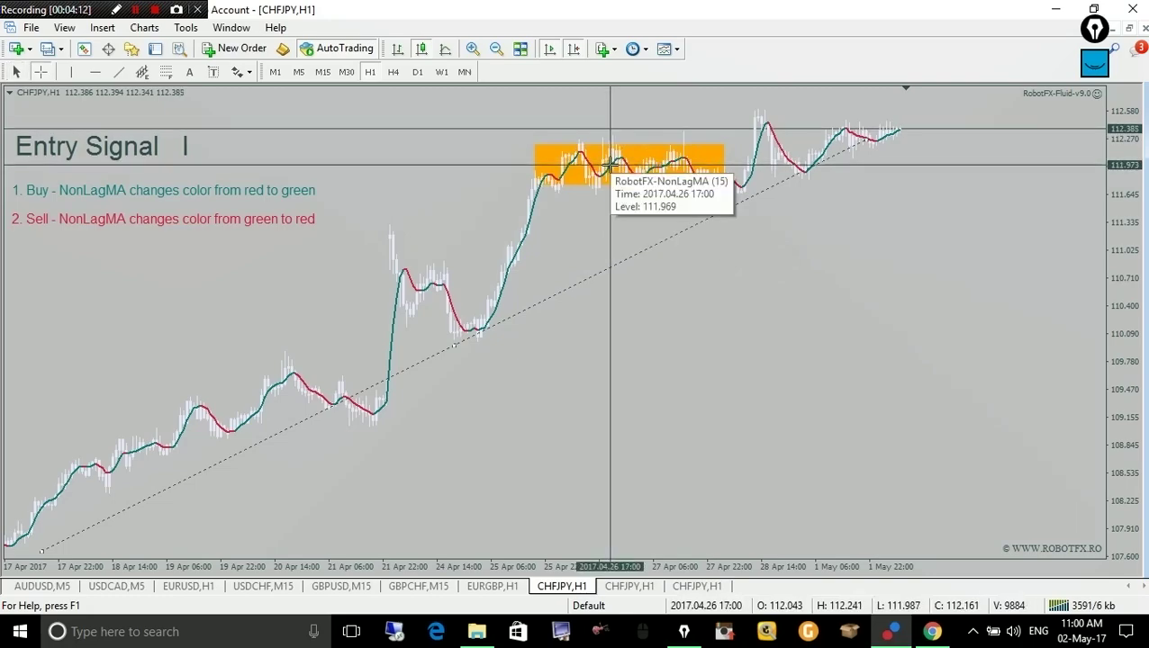
pyautogui.moveTo(612, 165); pyautogui.dragTo(622, 144)
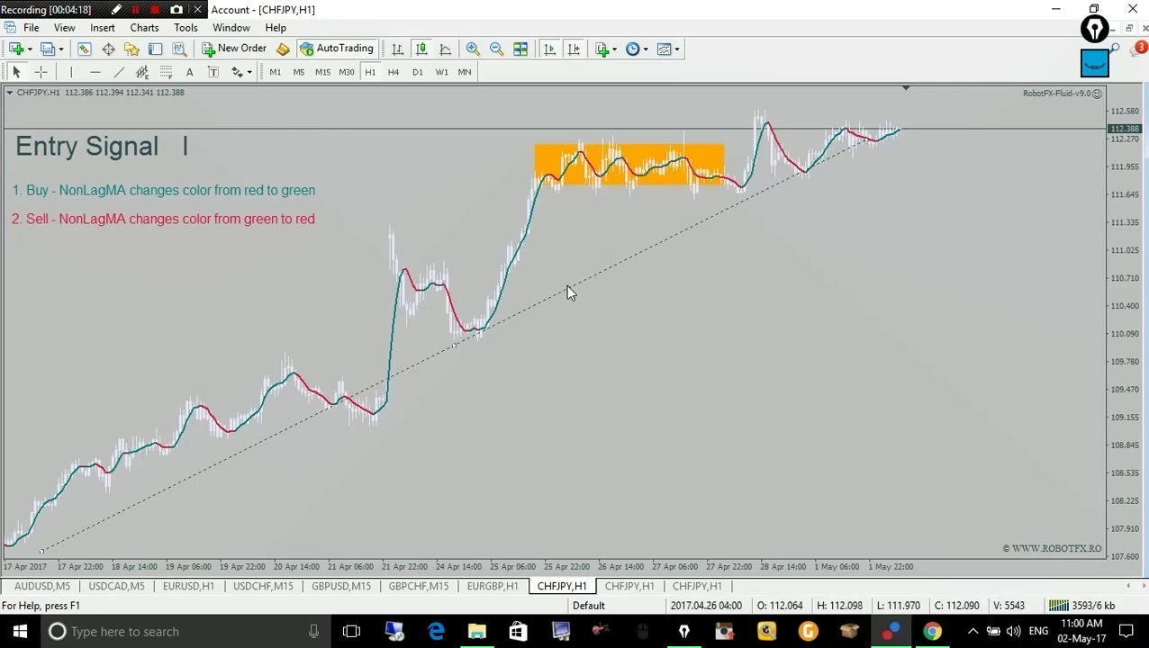
# Step: Switch to the Entry Signal II chart and examine the NonLagMA and Swing Zone inputs of the RobotFX-Fluid-v9.0 expert
pyautogui.click(629, 586)
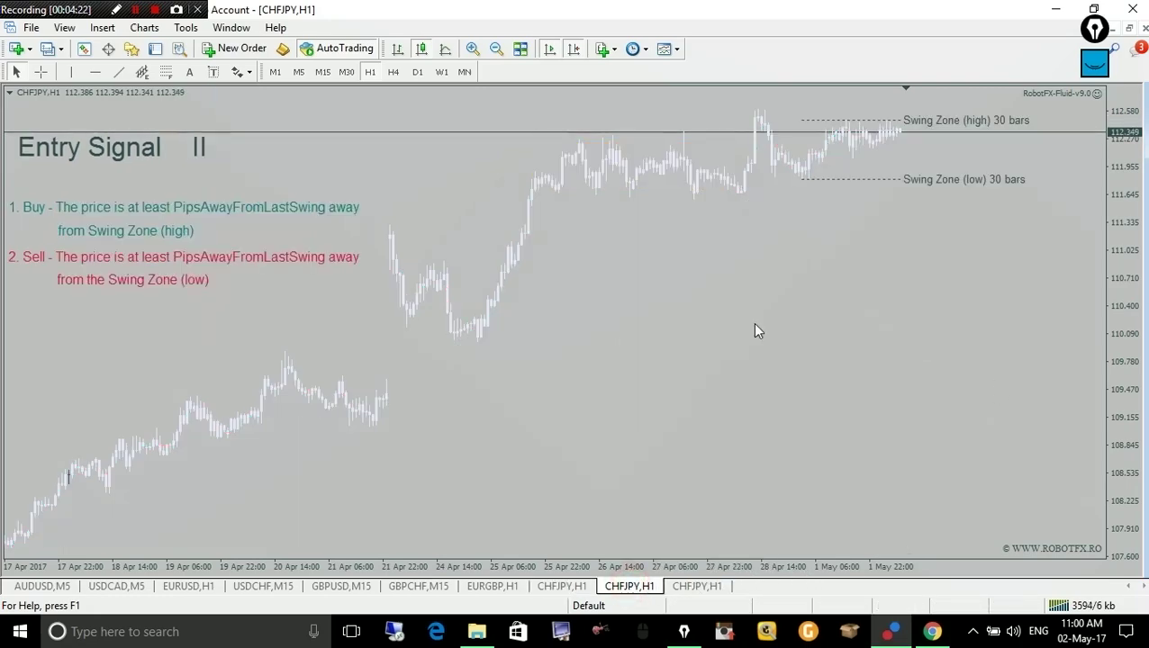
pyautogui.press('F7')
pyautogui.moveTo(604, 216); pyautogui.dragTo(614, 502)
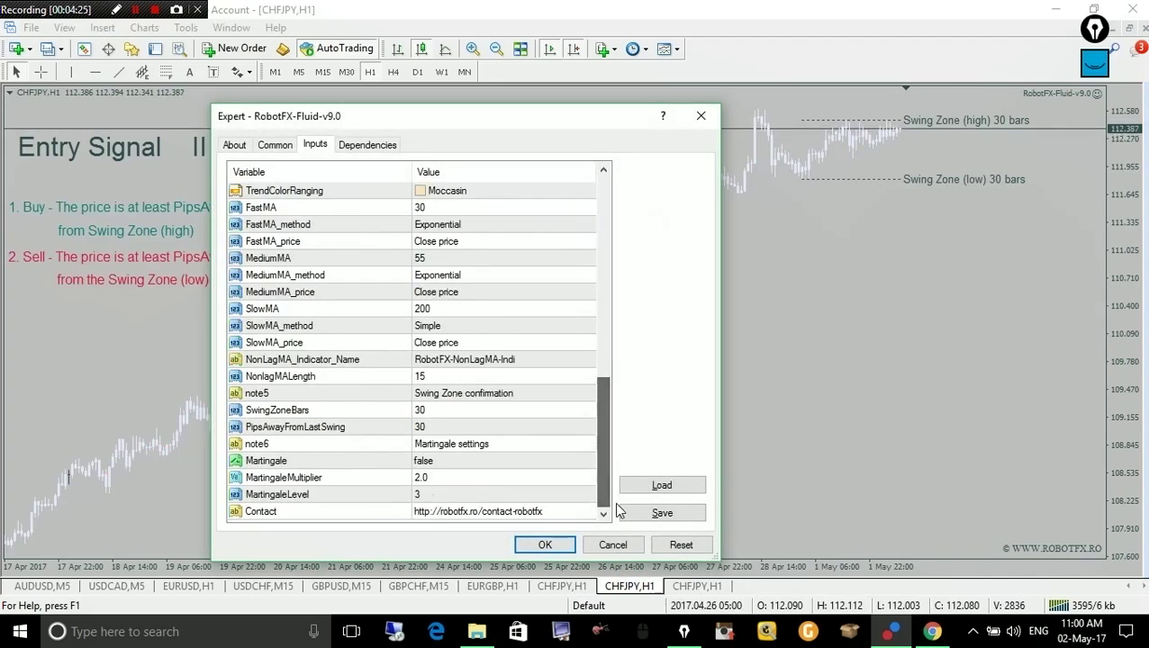
pyautogui.click(477, 397)
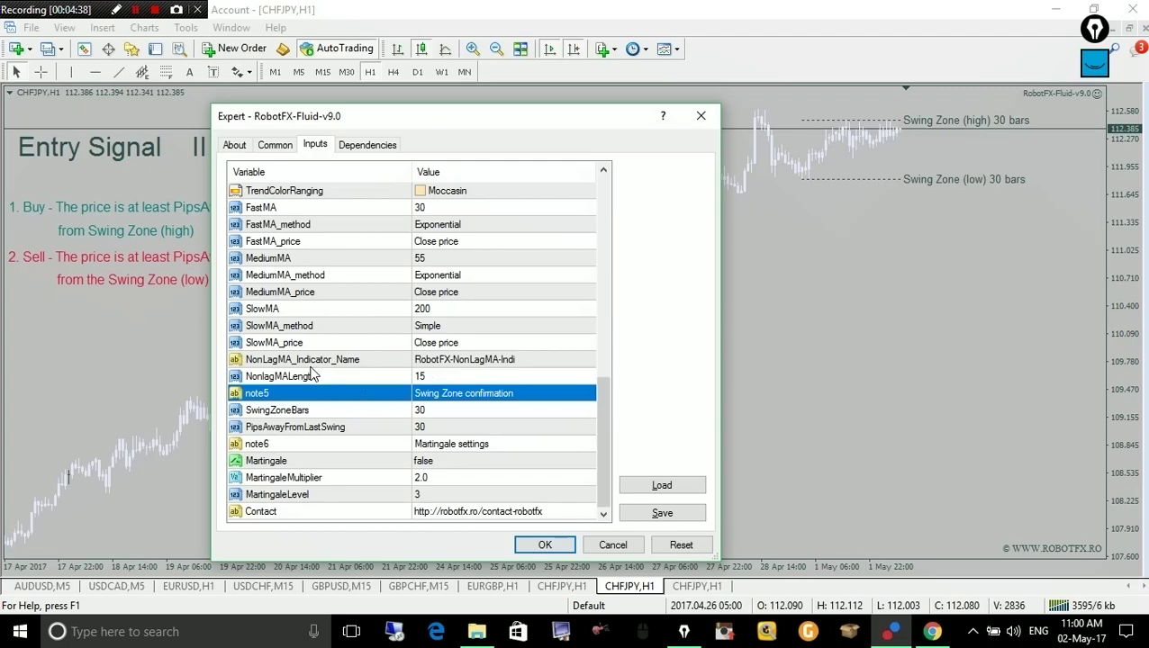
pyautogui.click(260, 361)
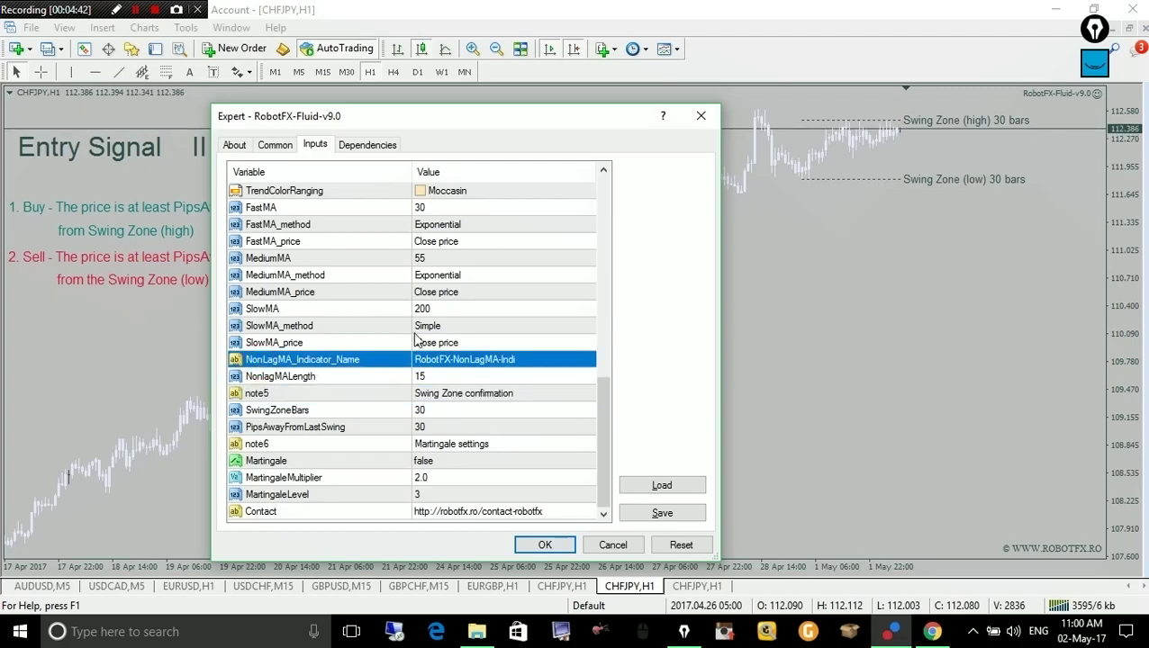
# Step: Try the .ex4 extension on the NonLagMA_Indicator_Name value, restore the plain name RobotFX-NonLagMA-Indi and cancel the expert's inputs
pyautogui.click(272, 127)
pyautogui.click(531, 362)
pyautogui.click(536, 361)
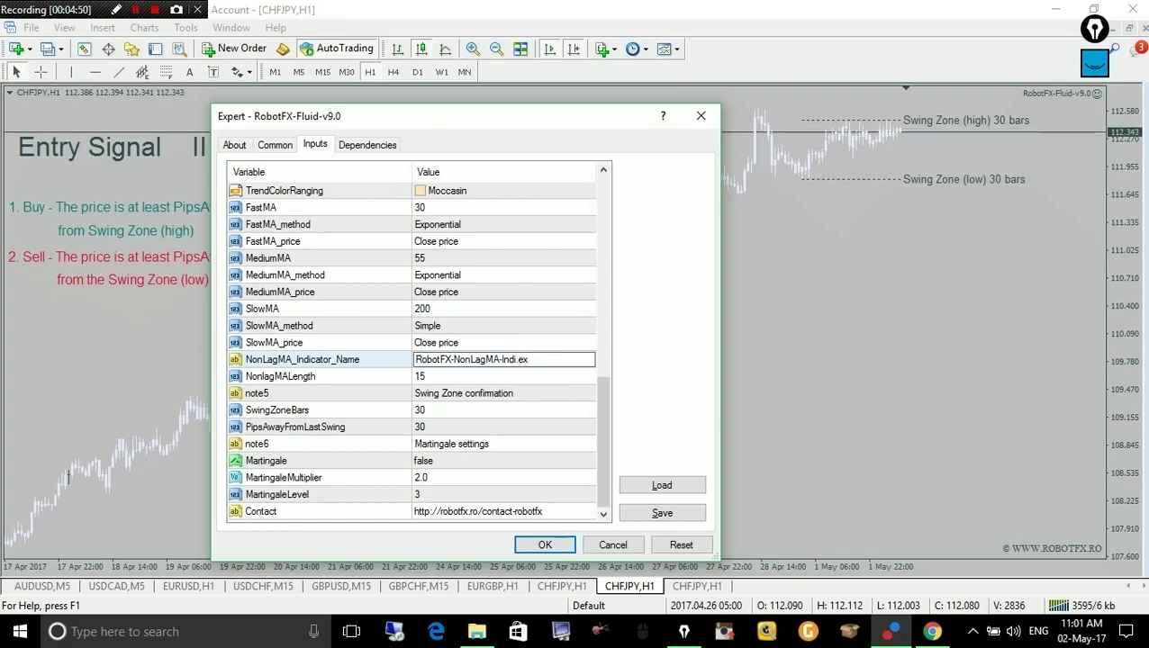
pyautogui.write('4')
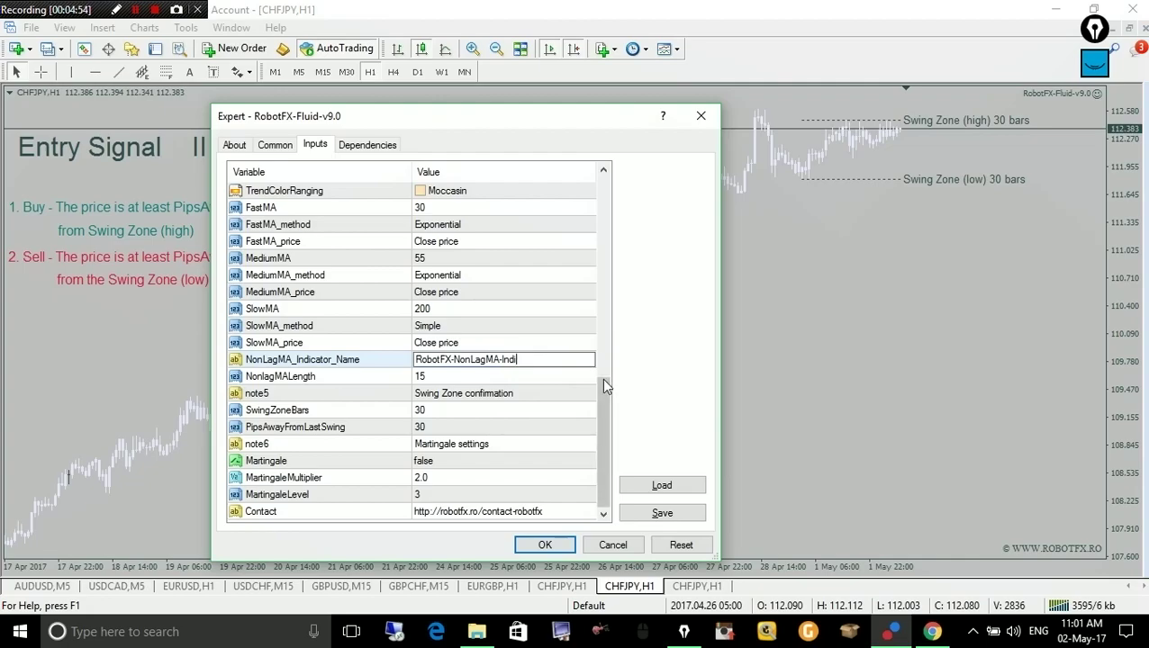
pyautogui.click(540, 378)
pyautogui.click(542, 360)
pyautogui.click(548, 360)
pyautogui.click(548, 359)
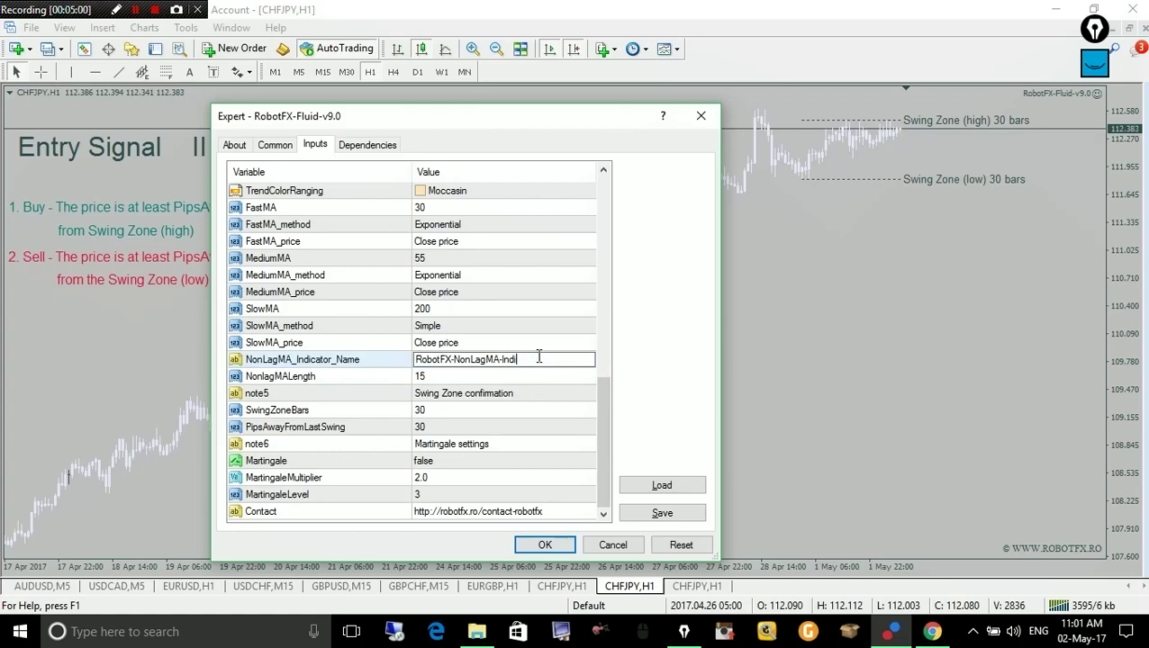
pyautogui.moveTo(538, 357); pyautogui.dragTo(365, 357)
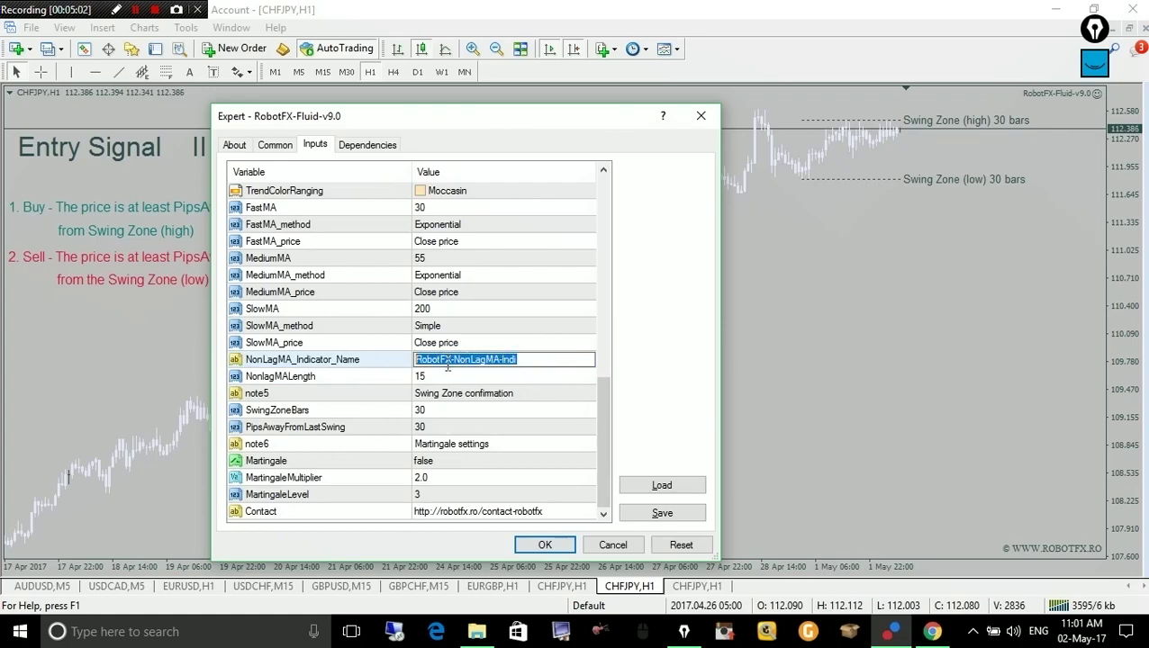
pyautogui.click(492, 382)
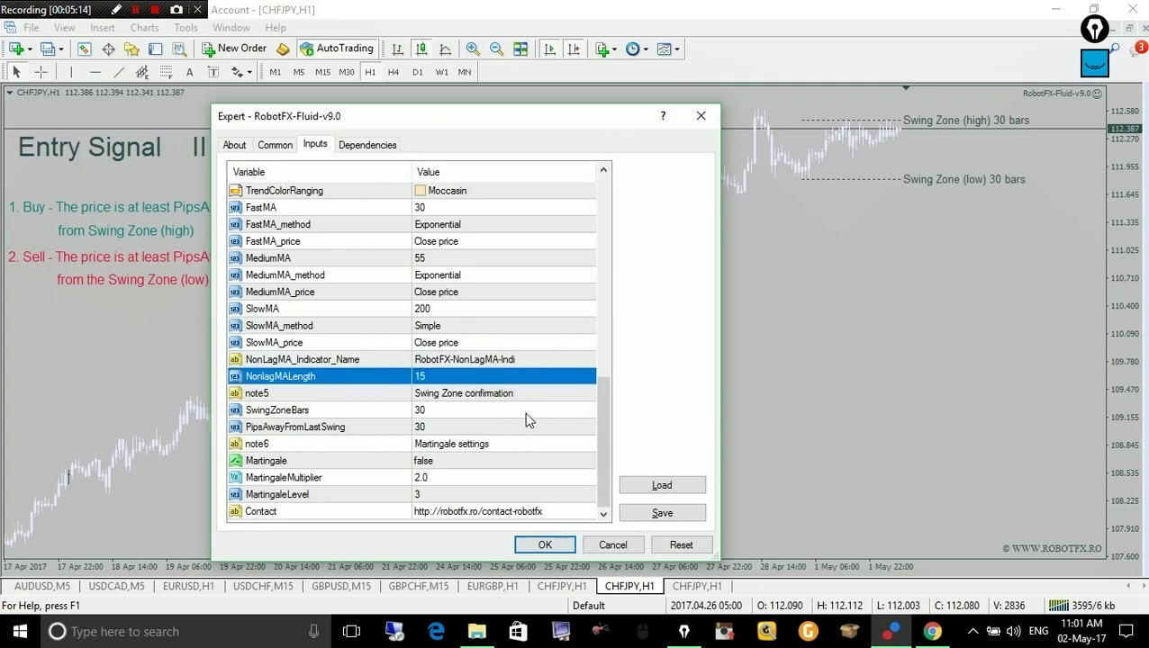
pyautogui.click(598, 546)
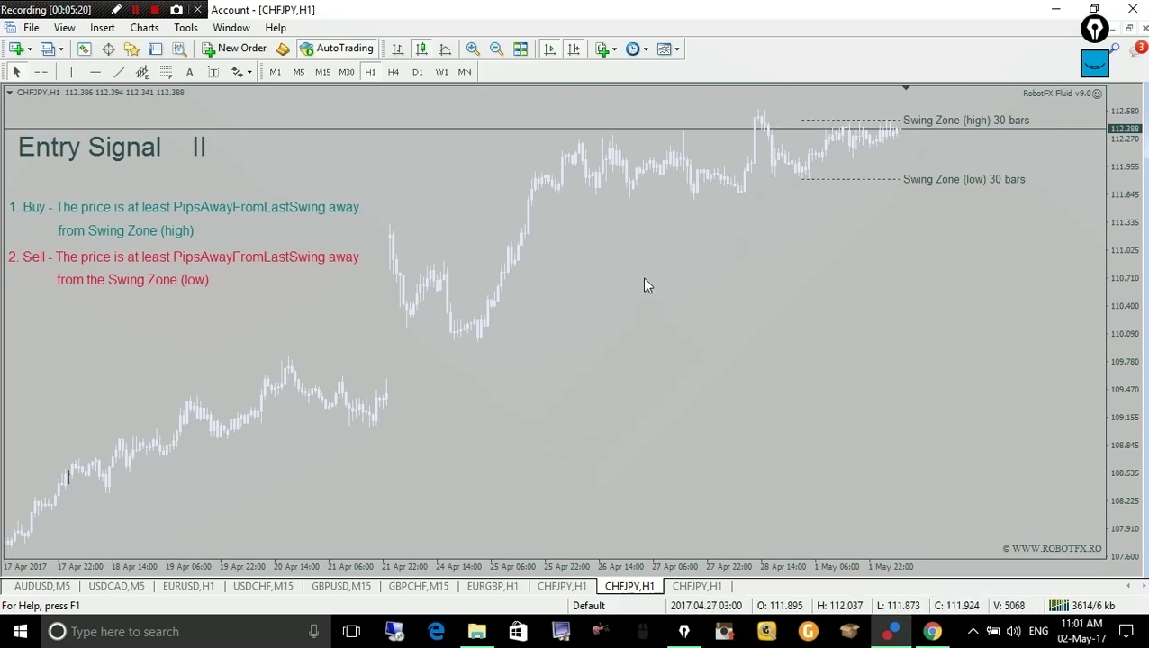
# Step: Measure across the Swing Zone from high to low, and examine the expert's SwingZoneBars input without changing it
pyautogui.middleClick(862, 139)
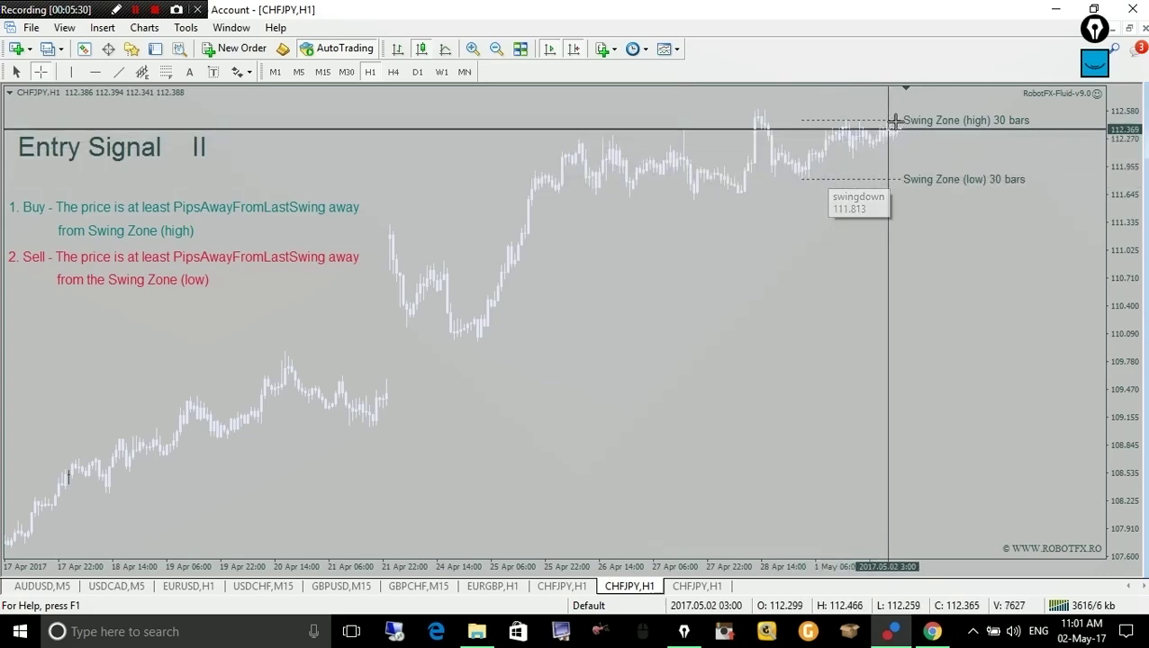
pyautogui.moveTo(898, 122); pyautogui.dragTo(824, 185)
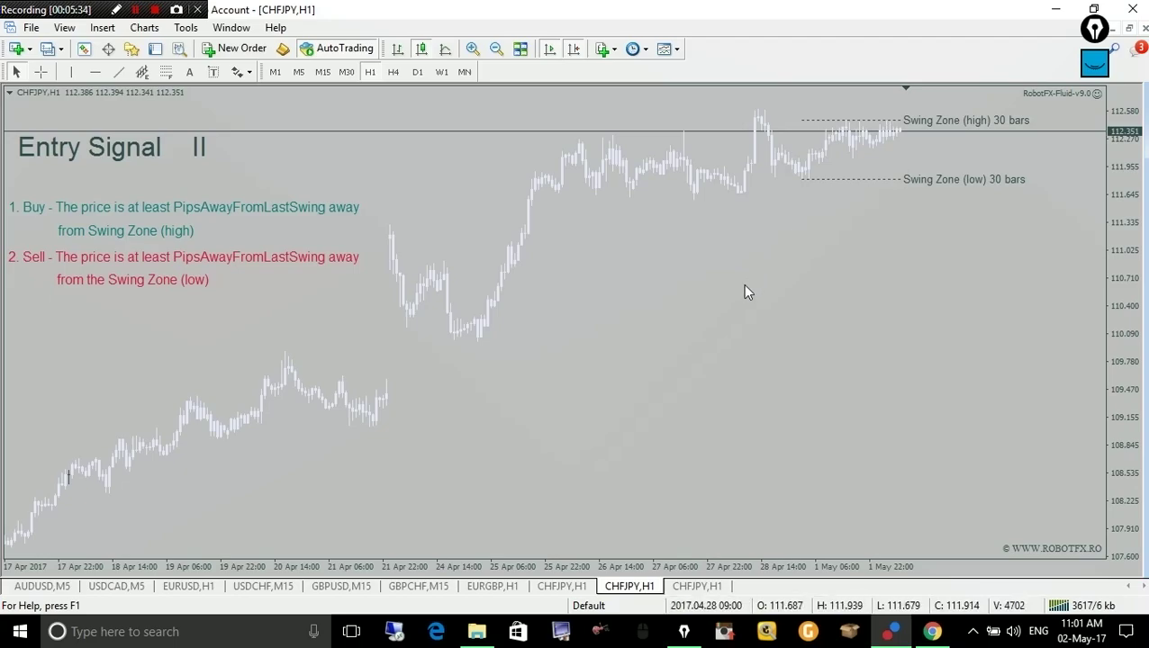
pyautogui.press('F7')
pyautogui.moveTo(603, 264); pyautogui.dragTo(619, 507)
pyautogui.click(302, 411)
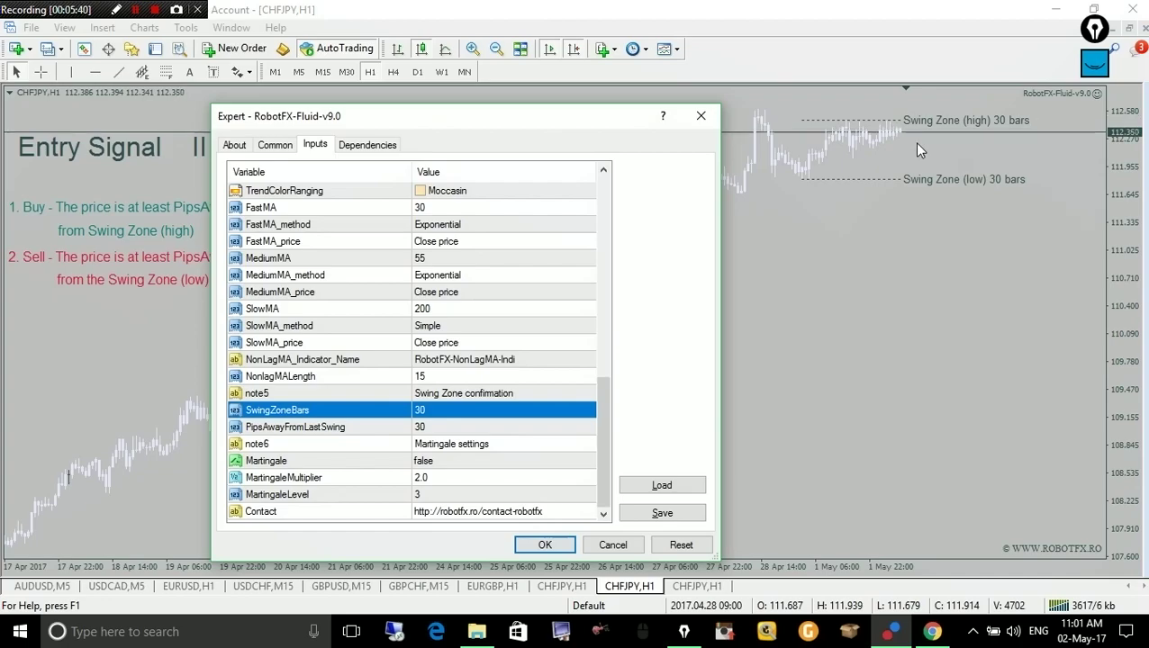
pyautogui.click(437, 416)
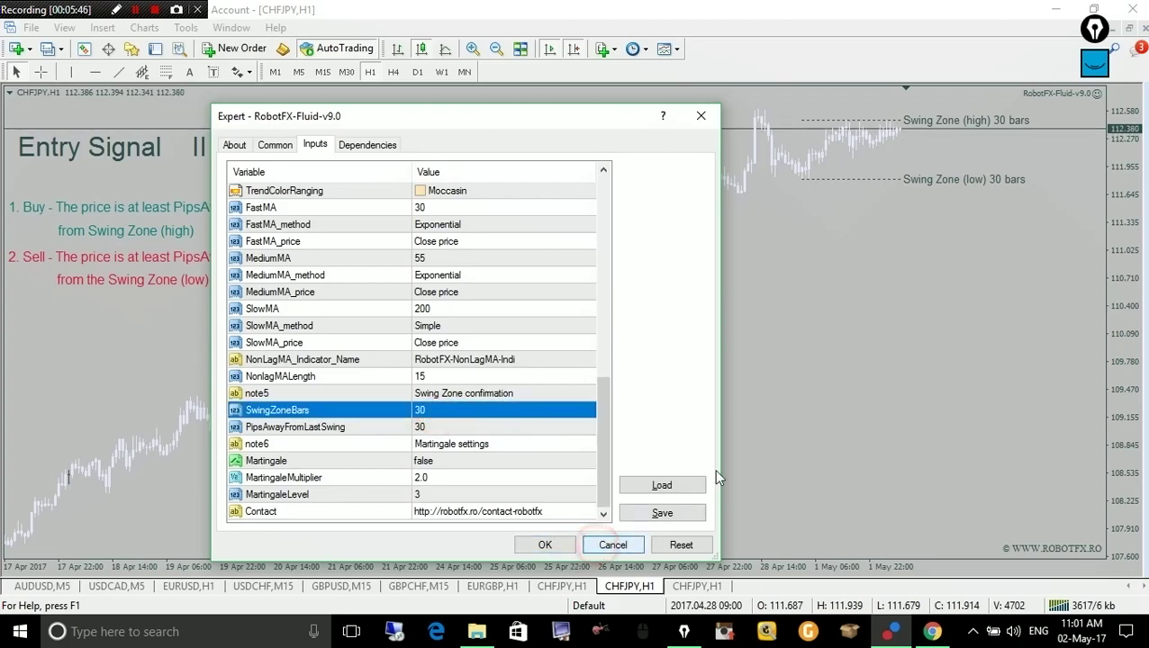
pyautogui.click(610, 547)
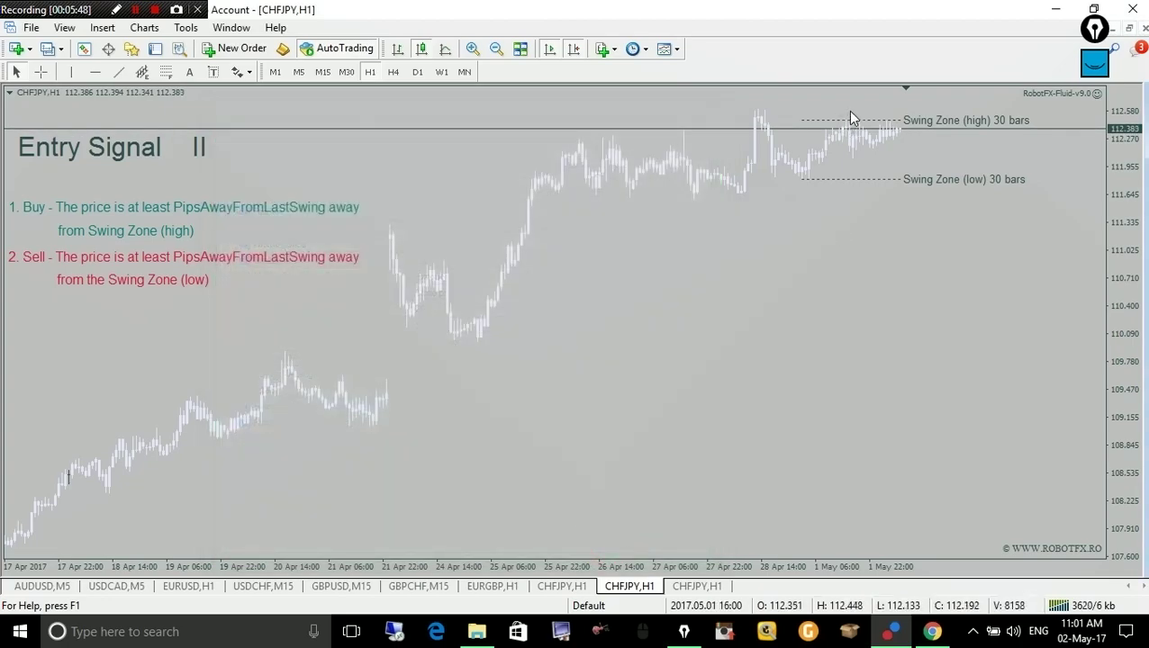
# Step: Inspect the Swing Zone low line and measure the bars from the latest price back to the zone's start
pyautogui.middleClick(846, 153)
pyautogui.click(835, 179)
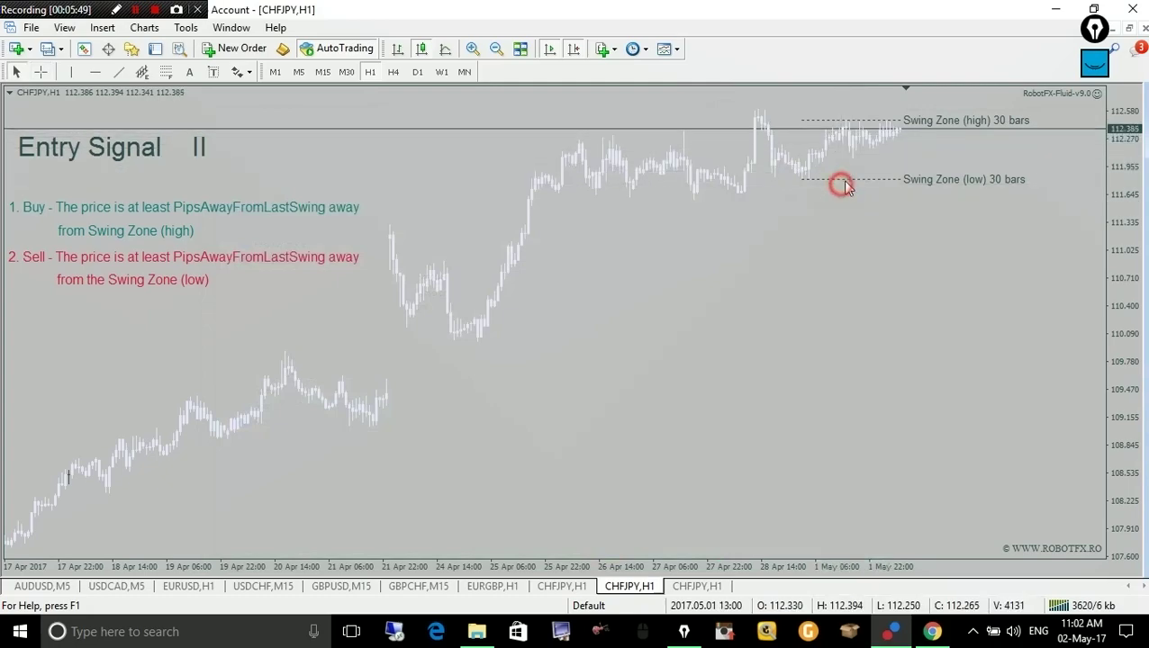
pyautogui.middleClick(911, 129)
pyautogui.moveTo(909, 128); pyautogui.dragTo(803, 124)
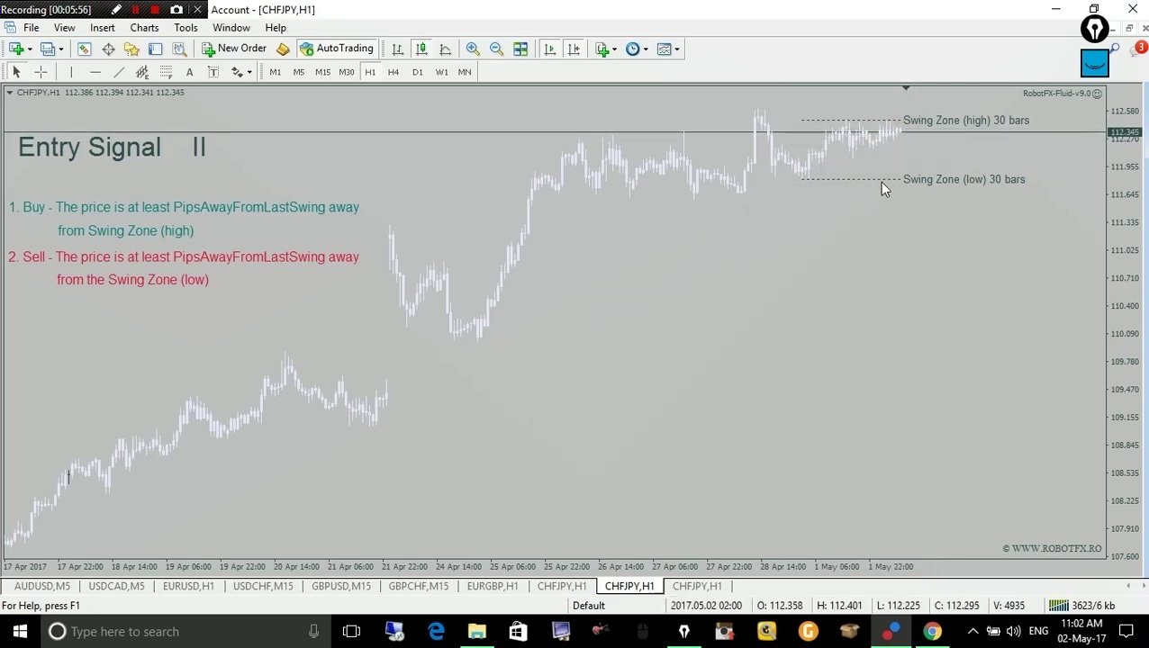